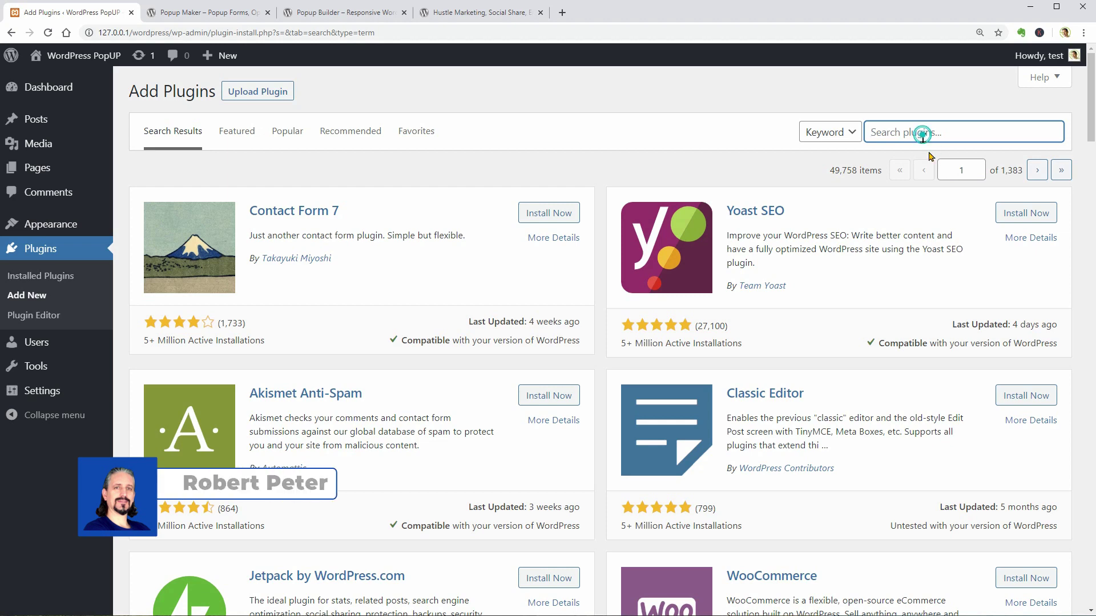
{"action": "type", "text": "pop"}
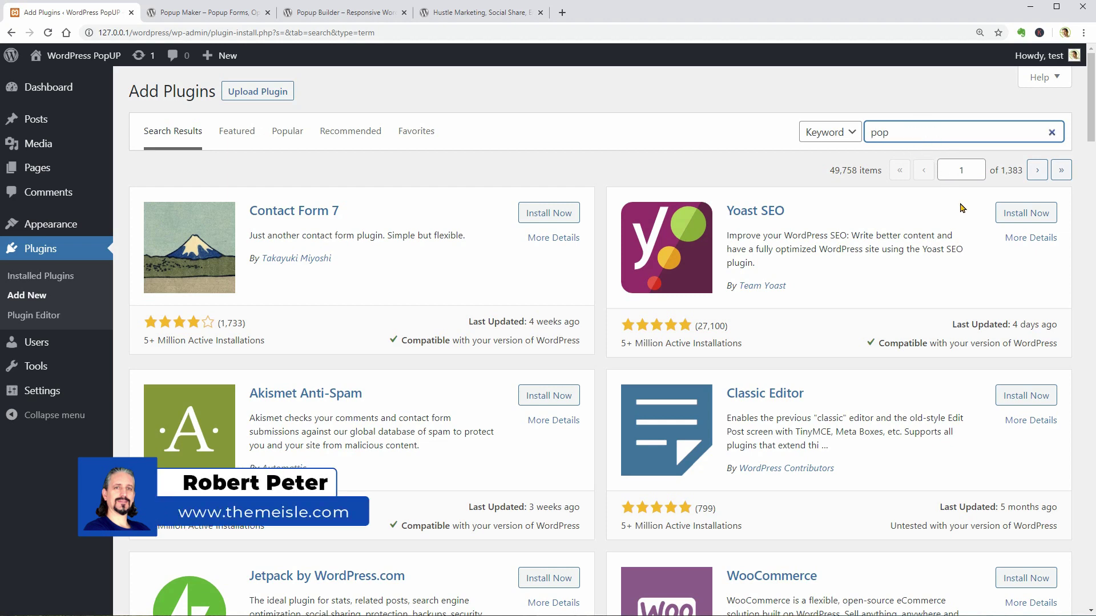
{"action": "type", "text": "up"}
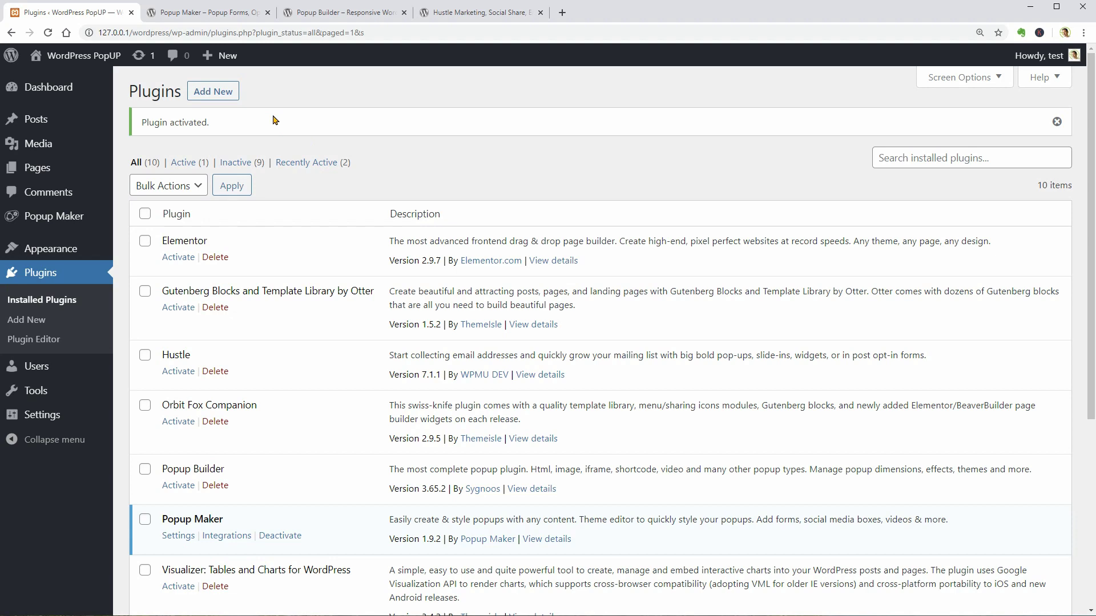
{"action": "left_click", "coordinate": [209, 12]}
{"action": "scroll", "coordinate": [935, 357], "scroll_direction": "down", "scroll_amount": 3}
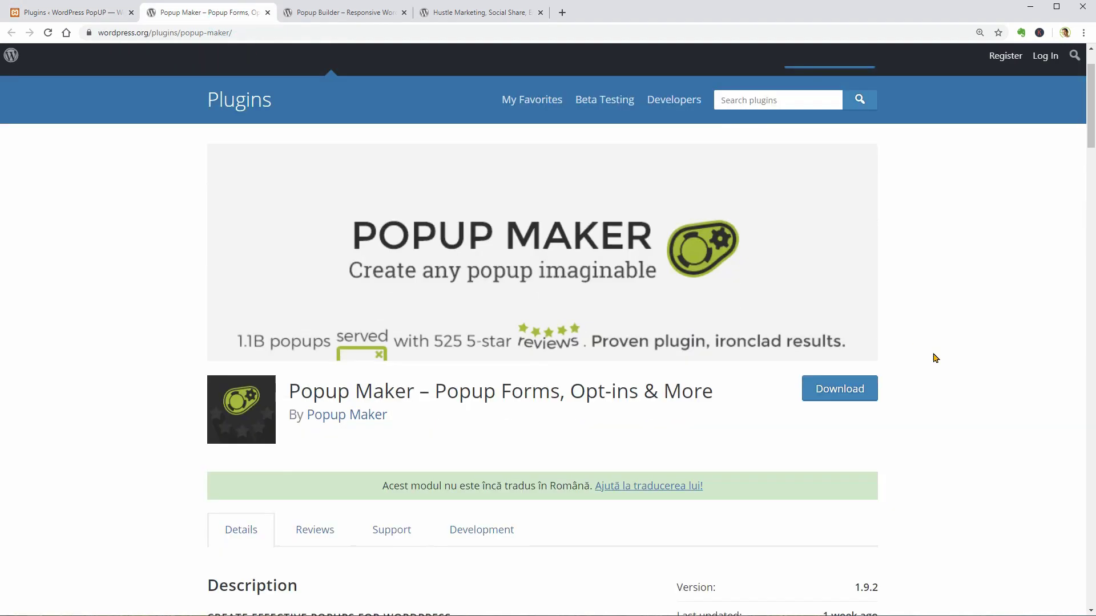
{"action": "scroll", "coordinate": [935, 356], "scroll_direction": "down", "scroll_amount": 2}
{"action": "scroll", "coordinate": [936, 357], "scroll_direction": "down", "scroll_amount": 3}
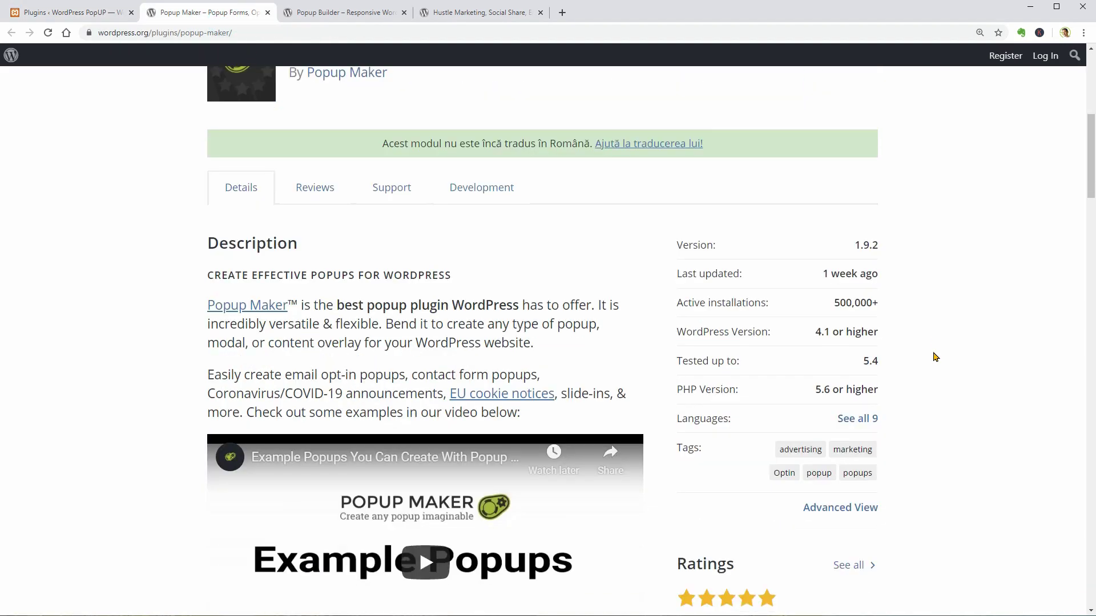
{"action": "scroll", "coordinate": [935, 358], "scroll_direction": "down", "scroll_amount": 1}
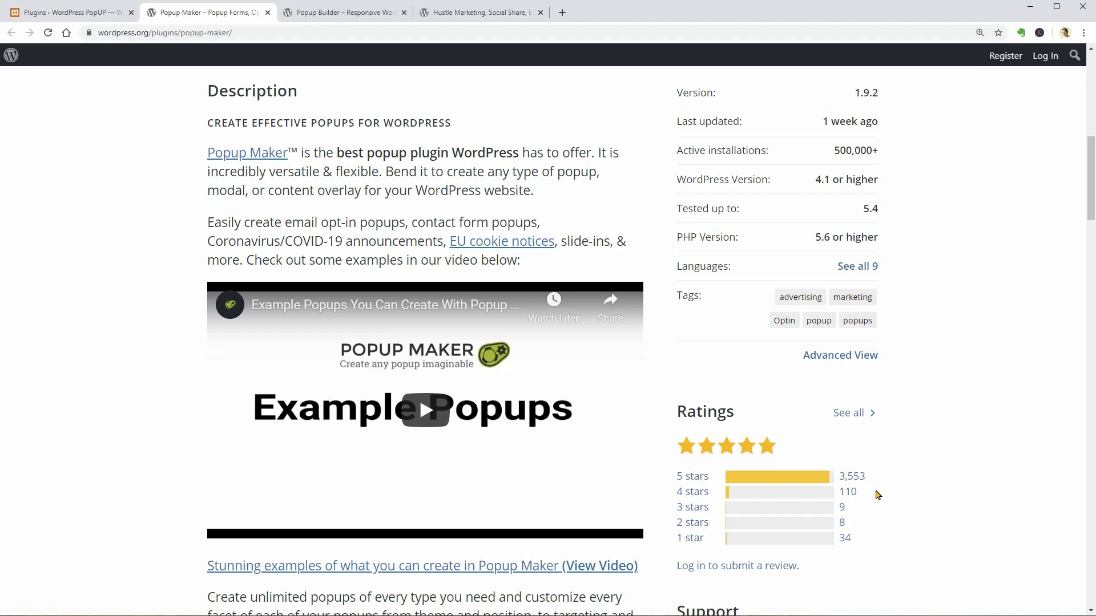
{"action": "left_click_drag", "start_coordinate": [1088, 215], "coordinate": [1078, 74]}
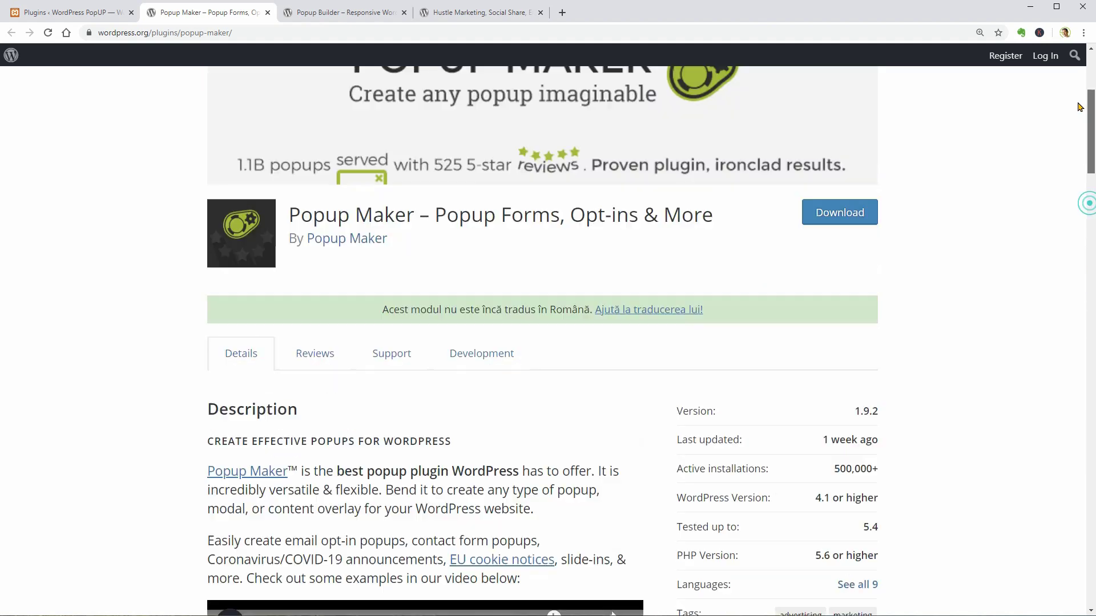
{"action": "left_click", "coordinate": [69, 13]}
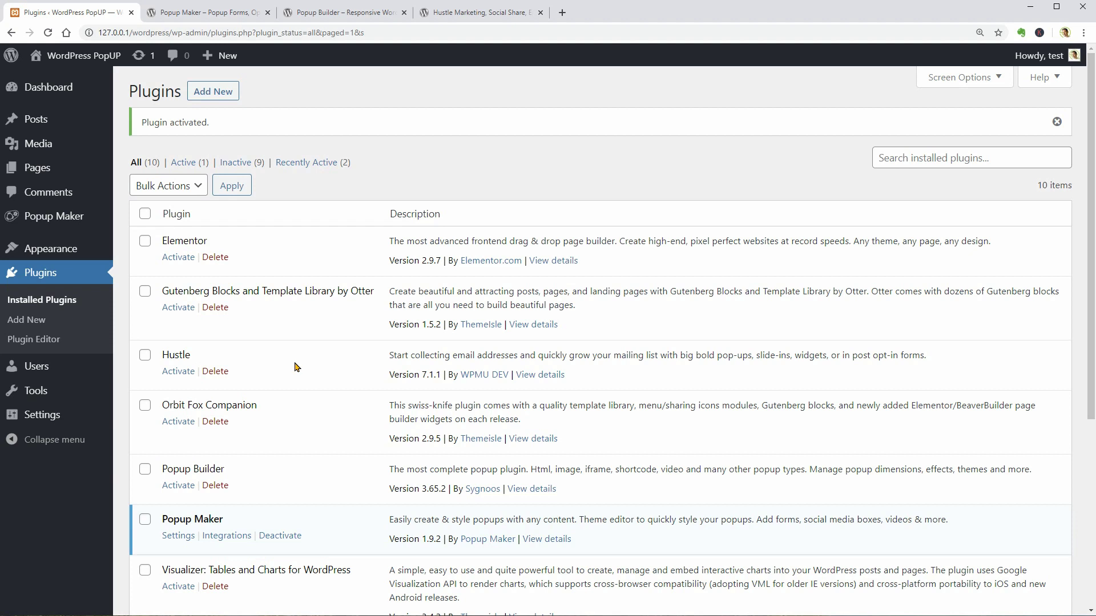
{"action": "mouse_move", "coordinate": [54, 217]}
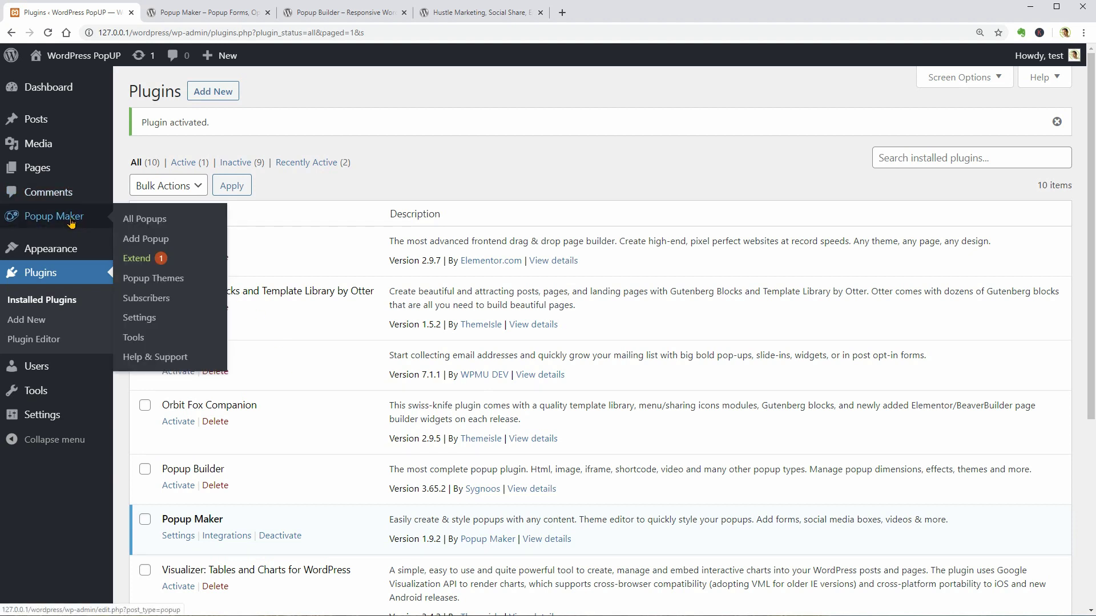
Review Popup Maker's existing popups and general settings, then open a blank Add New Popup editor
{"action": "left_click", "coordinate": [72, 221]}
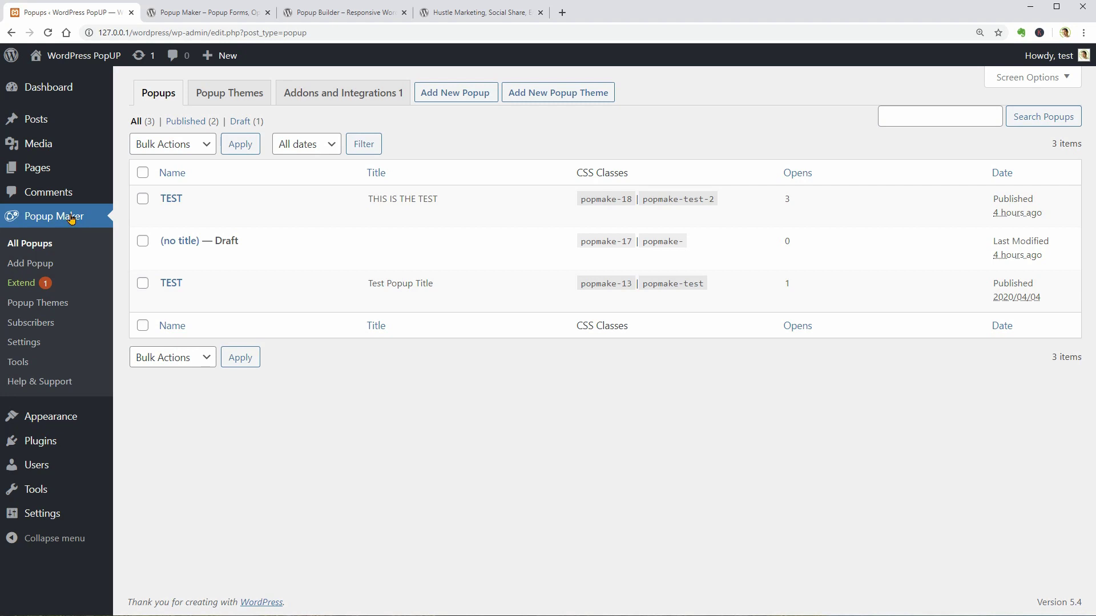
{"action": "left_click", "coordinate": [24, 341]}
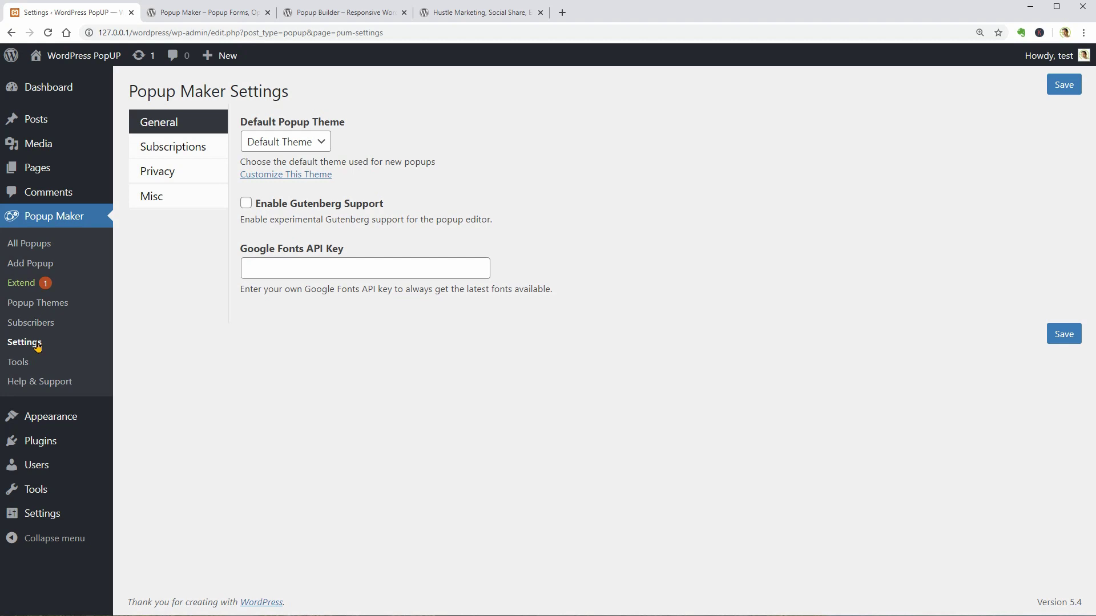
{"action": "left_click", "coordinate": [31, 263]}
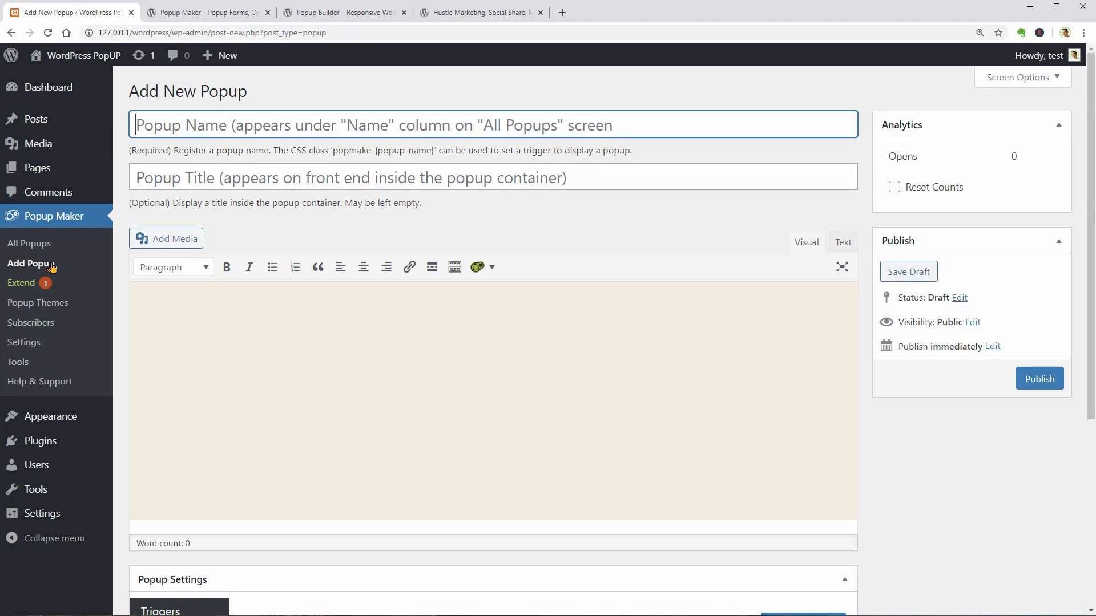
Insert a Subscription Form shortcode into the new popup
{"action": "left_click", "coordinate": [491, 271]}
{"action": "left_click", "coordinate": [538, 341]}
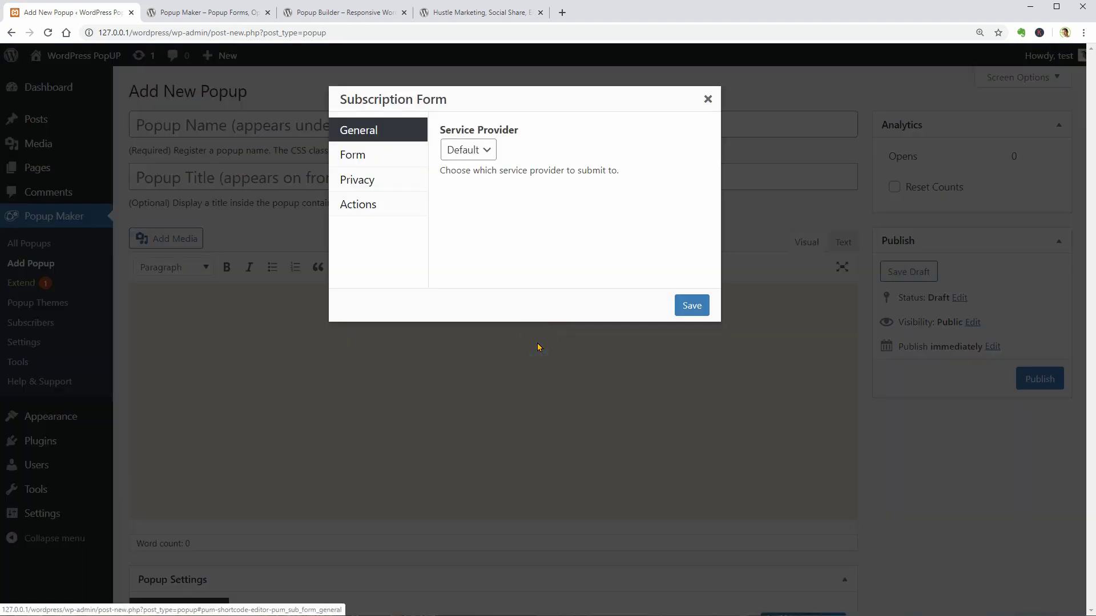
{"action": "left_click", "coordinate": [691, 306]}
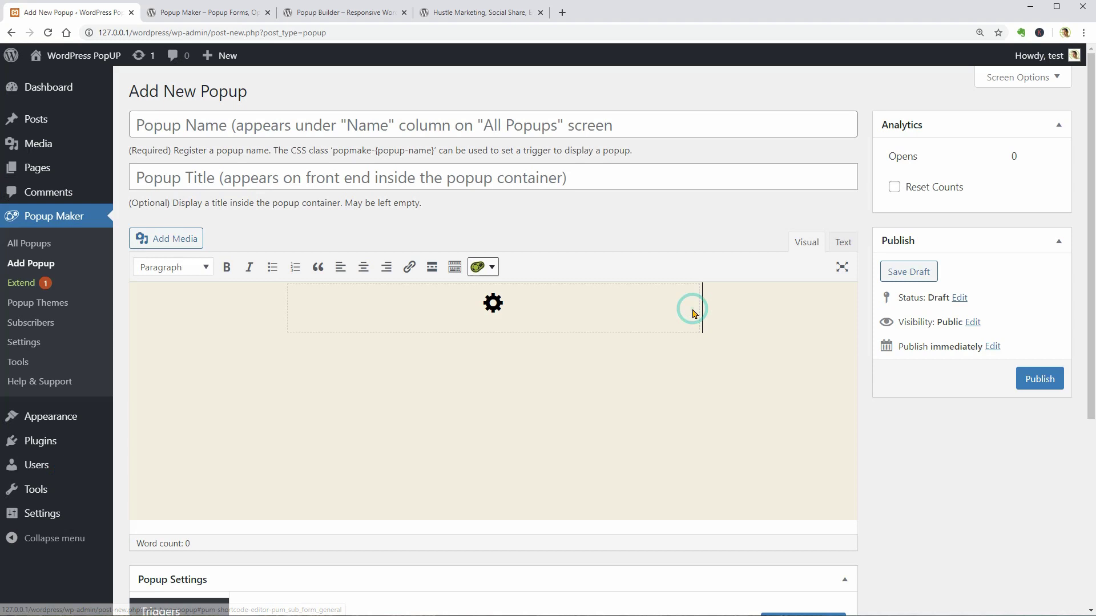
Open the empty Subscribers list in a new tab, then return to the popup editor
{"action": "right_click", "coordinate": [34, 323]}
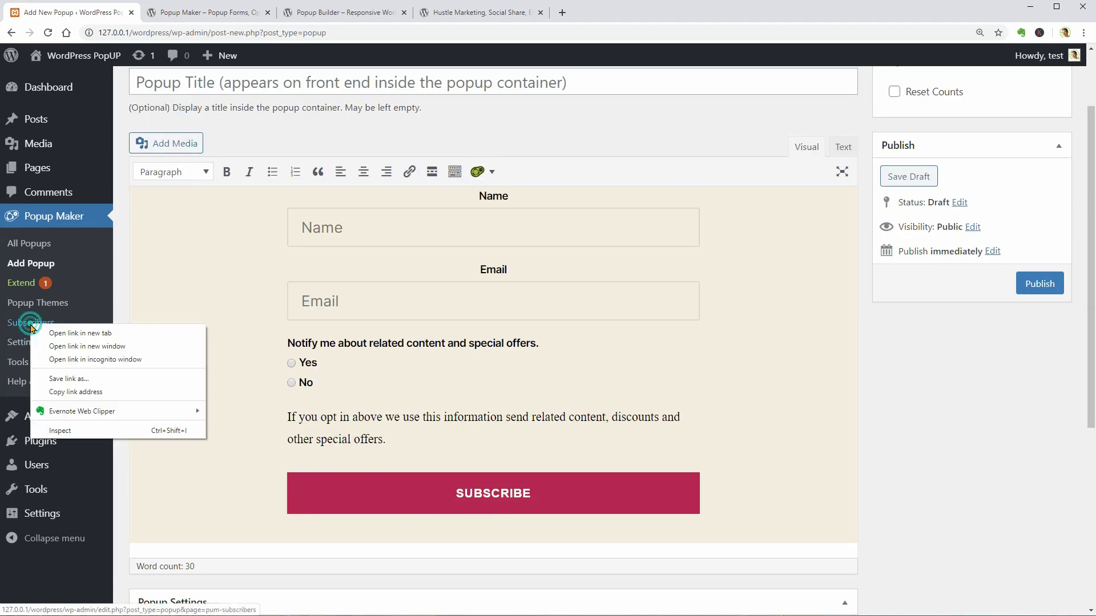
{"action": "left_click", "coordinate": [66, 334]}
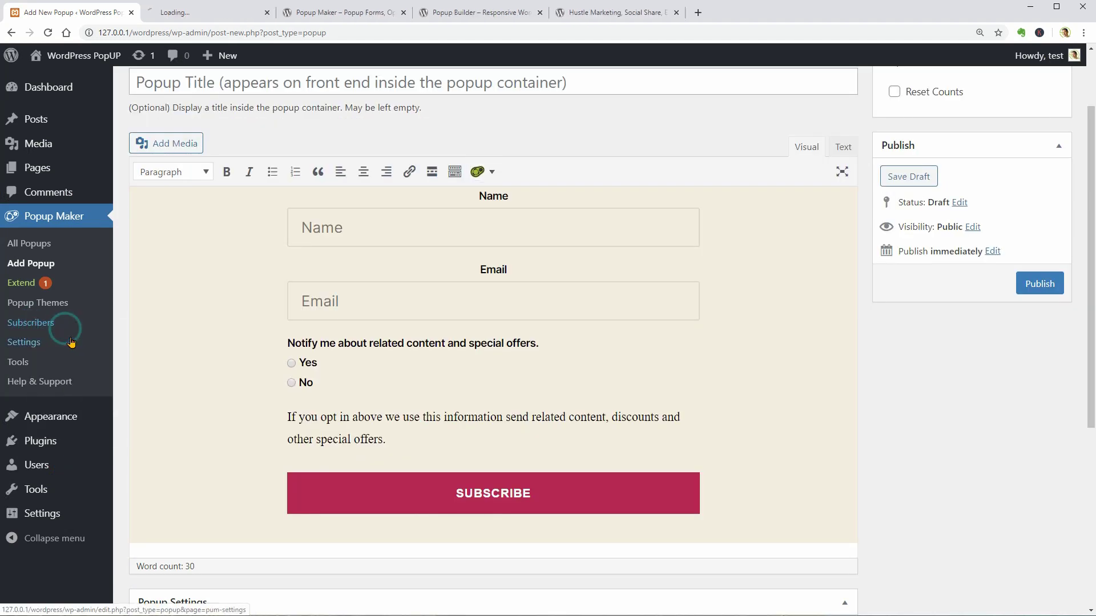
{"action": "left_click", "coordinate": [197, 12]}
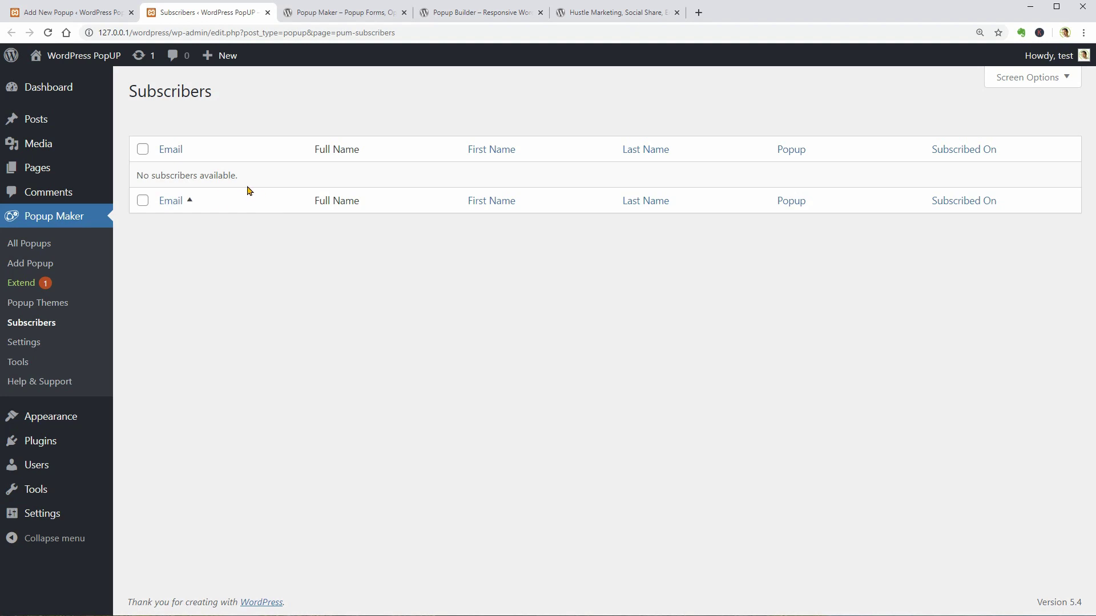
{"action": "left_click", "coordinate": [73, 12]}
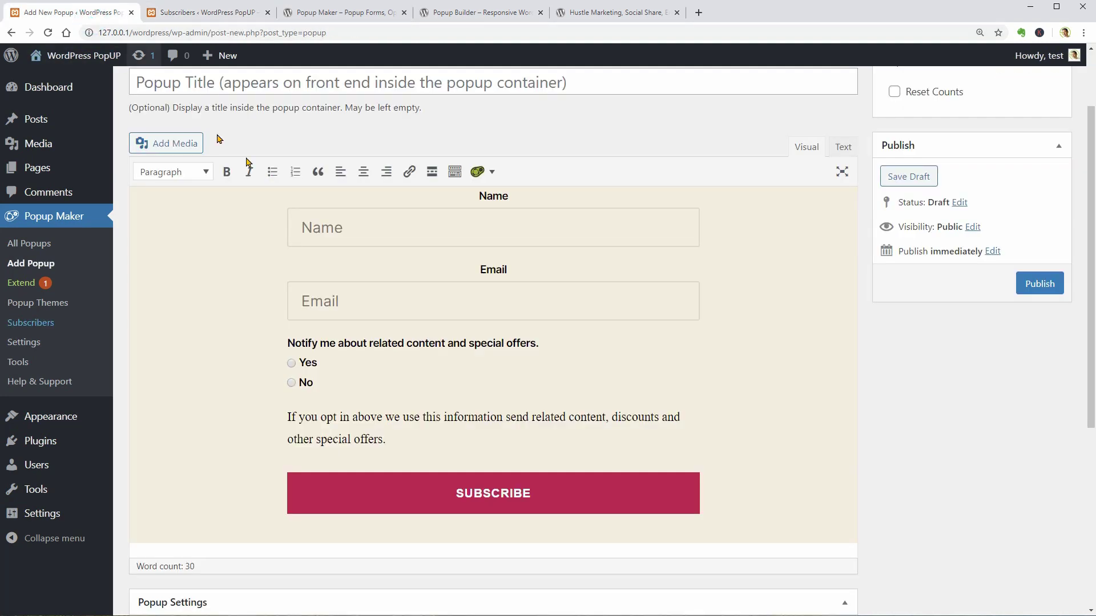
Make privacy consent required in the subscription form's settings and save the changes
{"action": "left_click", "coordinate": [532, 237]}
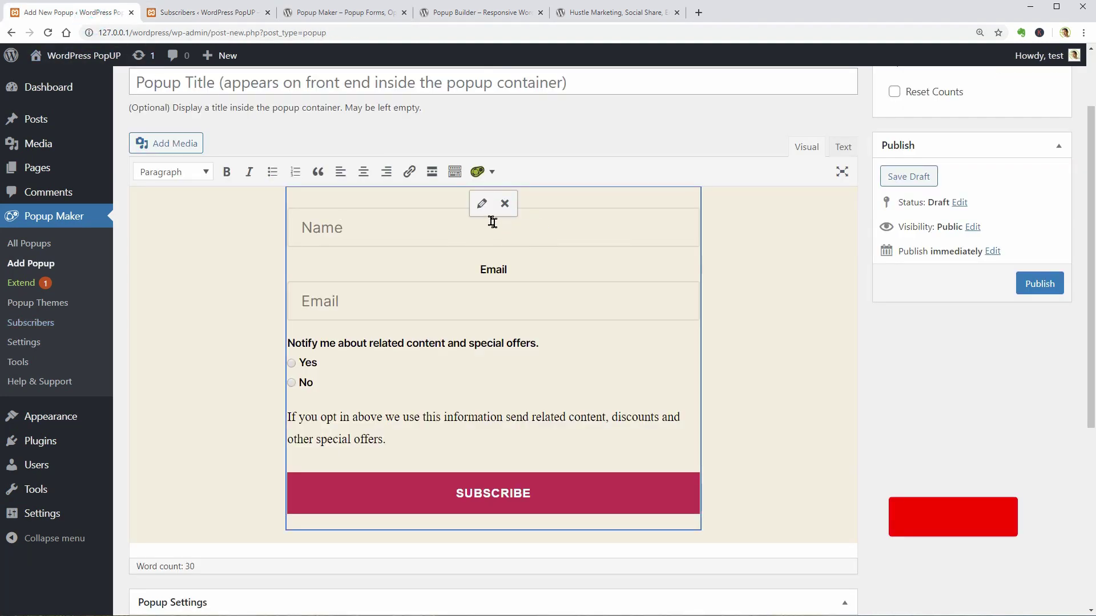
{"action": "left_click", "coordinate": [484, 206]}
{"action": "left_click", "coordinate": [354, 155]}
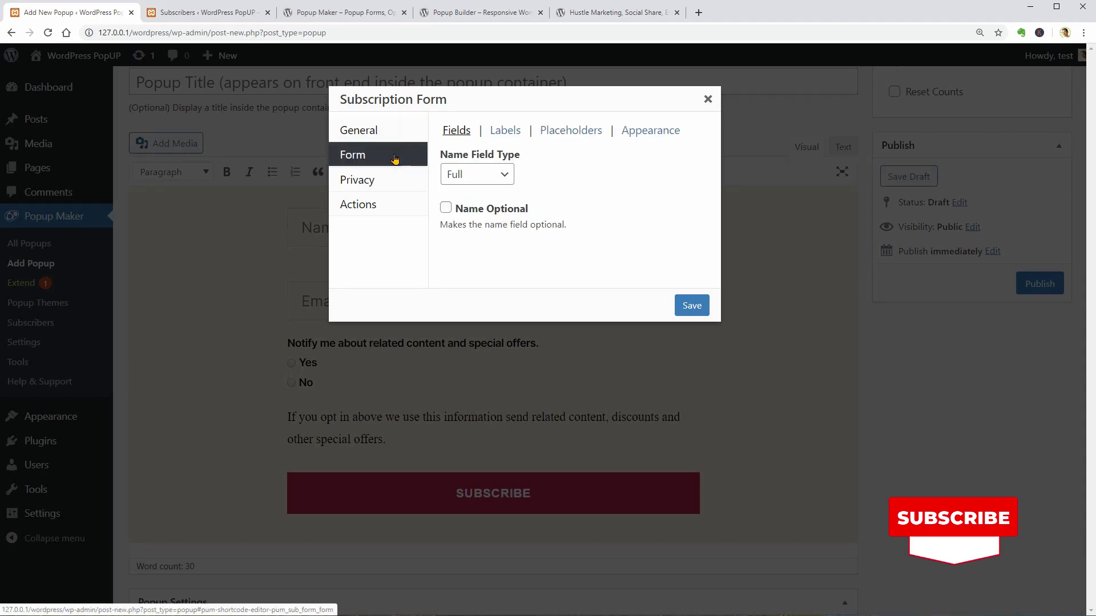
{"action": "left_click", "coordinate": [394, 178]}
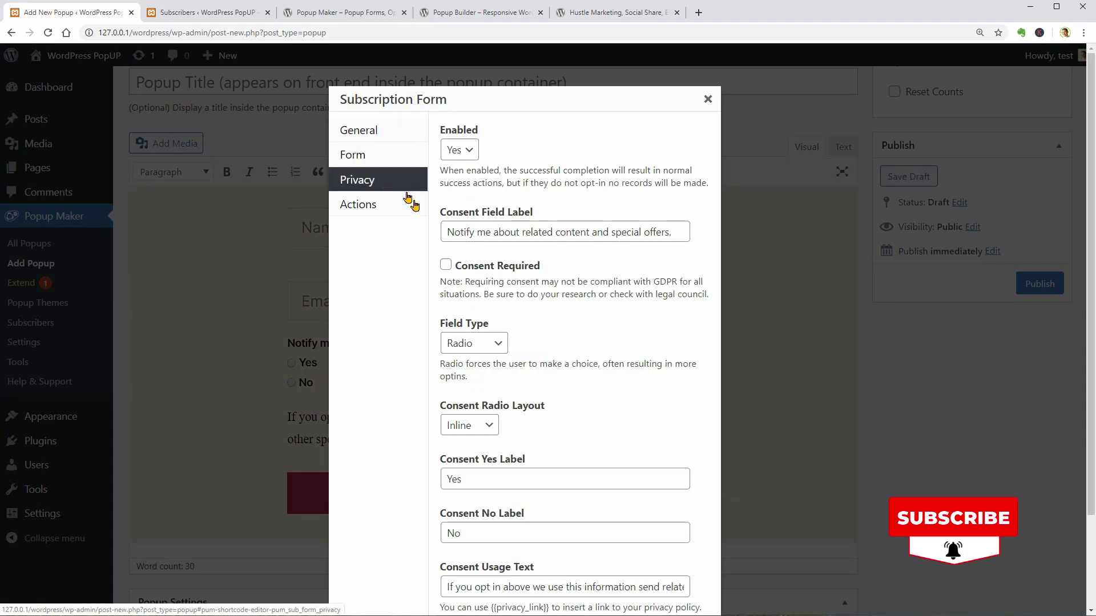
{"action": "left_click", "coordinate": [445, 266]}
{"action": "scroll", "coordinate": [562, 348], "scroll_direction": "down", "scroll_amount": 3}
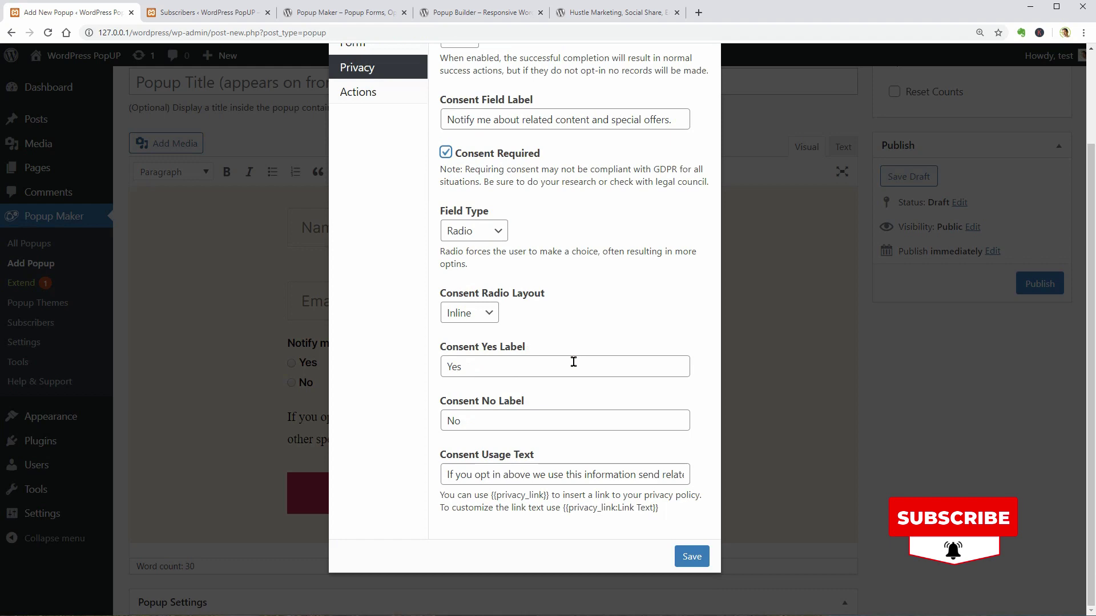
{"action": "left_click", "coordinate": [691, 556]}
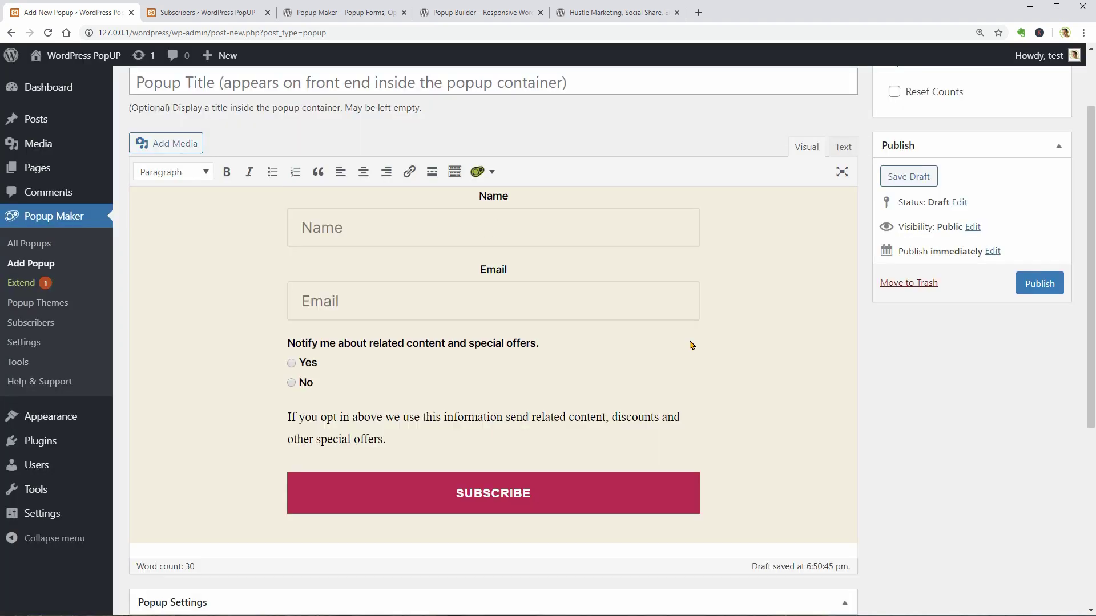
{"action": "scroll", "coordinate": [689, 339], "scroll_direction": "down", "scroll_amount": 5}
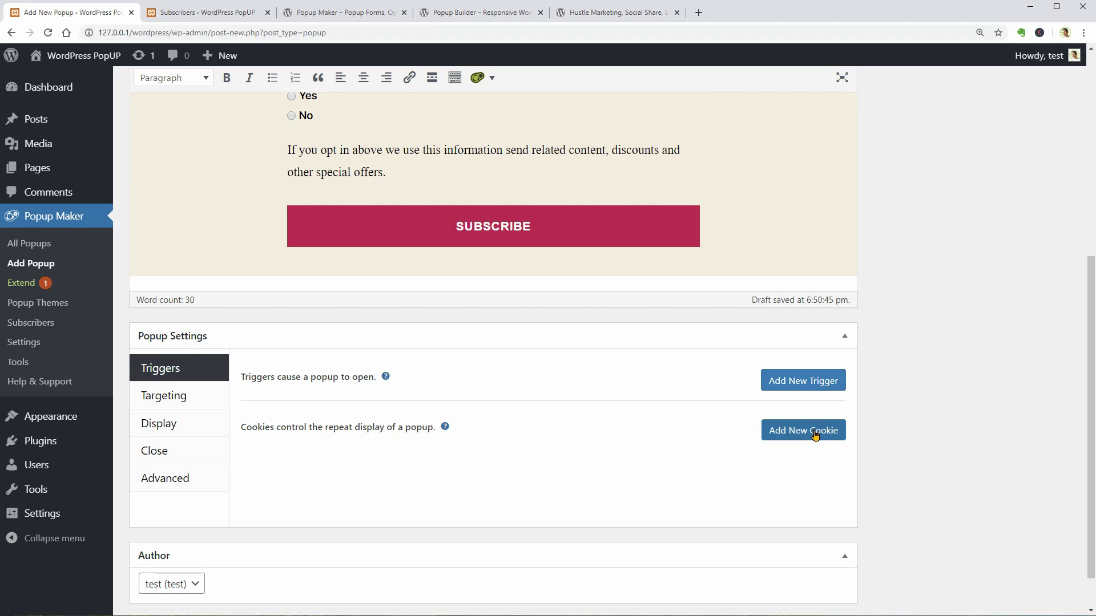
Look through the popup's targeting conditions list without choosing a condition
{"action": "left_click", "coordinate": [163, 395]}
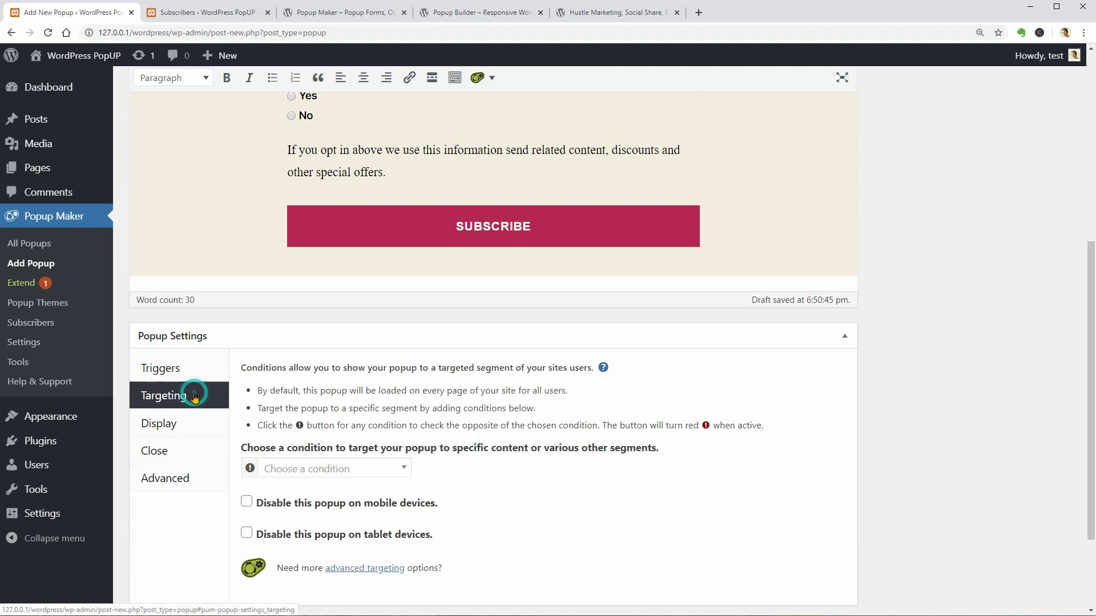
{"action": "scroll", "coordinate": [217, 398], "scroll_direction": "down", "scroll_amount": 1}
{"action": "left_click", "coordinate": [322, 393]}
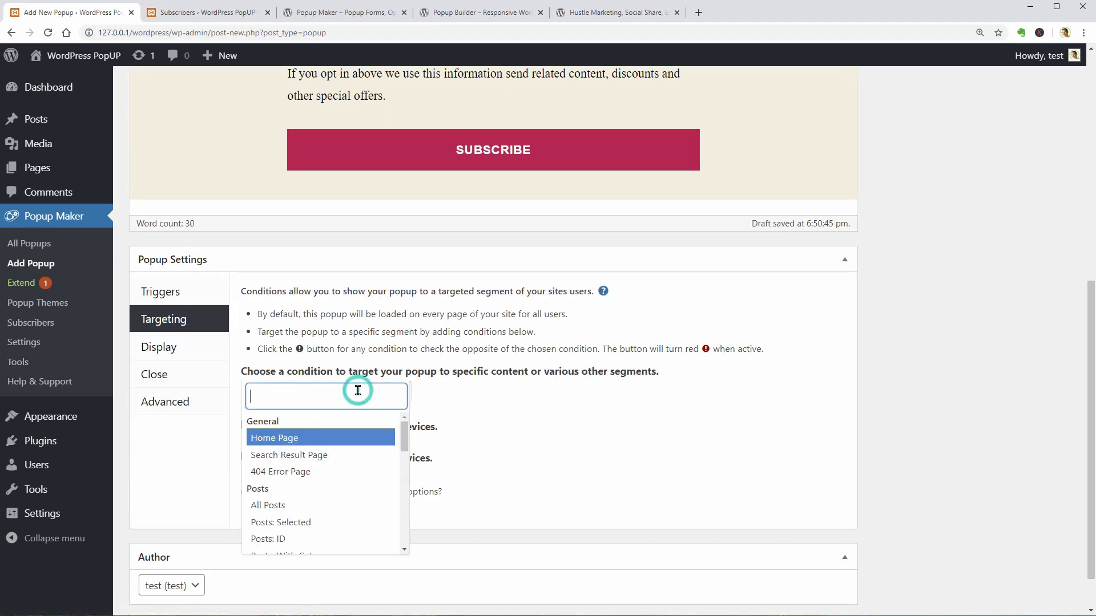
{"action": "mouse_move", "coordinate": [404, 439]}
{"action": "left_mouse_down"}
{"action": "mouse_move", "coordinate": [404, 514]}
{"action": "mouse_move", "coordinate": [403, 428]}
{"action": "left_mouse_up"}
{"action": "left_click", "coordinate": [507, 412]}
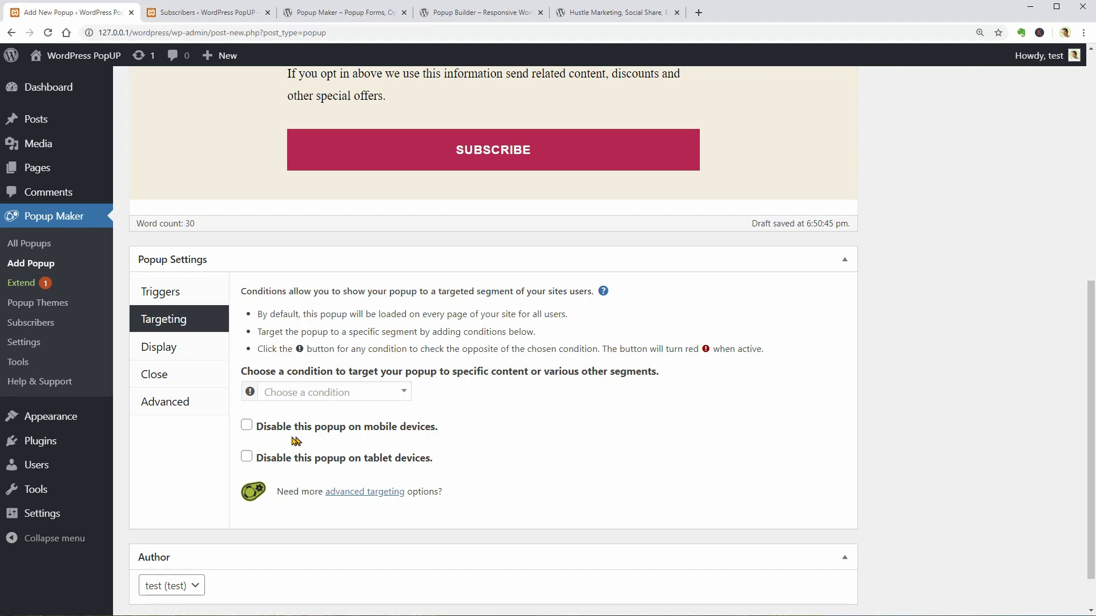
Leave the mobile and tablet disable options unchecked so both devices show the popup
{"action": "left_click", "coordinate": [247, 426]}
{"action": "left_click", "coordinate": [247, 459]}
{"action": "left_click", "coordinate": [247, 458]}
{"action": "left_click", "coordinate": [247, 427]}
Apply the Hello Box popup theme in the Display settings
{"action": "left_click", "coordinate": [159, 346]}
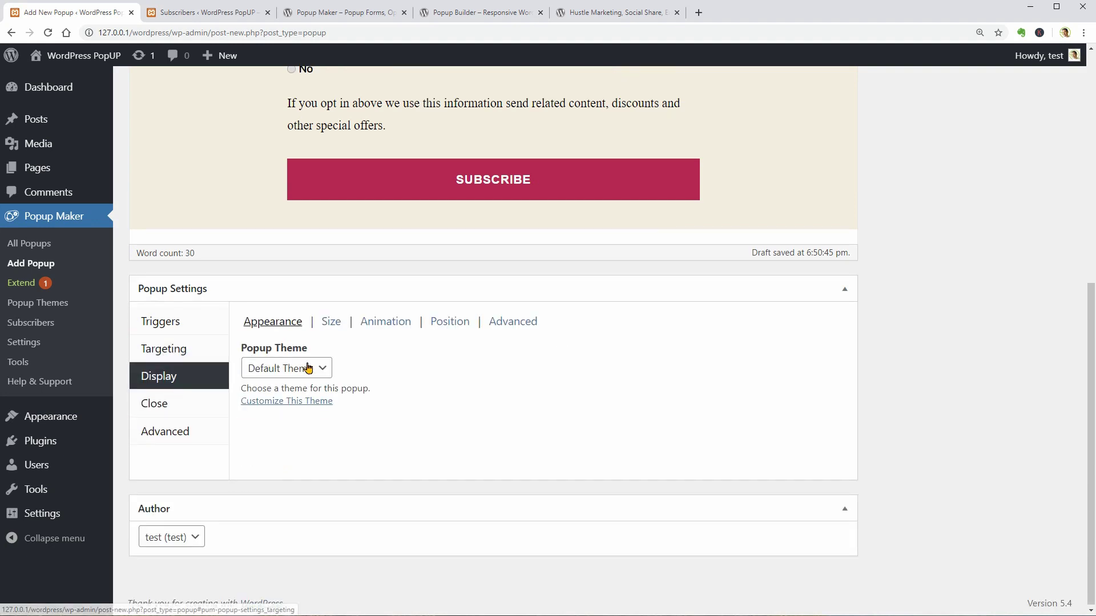
{"action": "left_click", "coordinate": [286, 369]}
{"action": "left_click", "coordinate": [307, 446]}
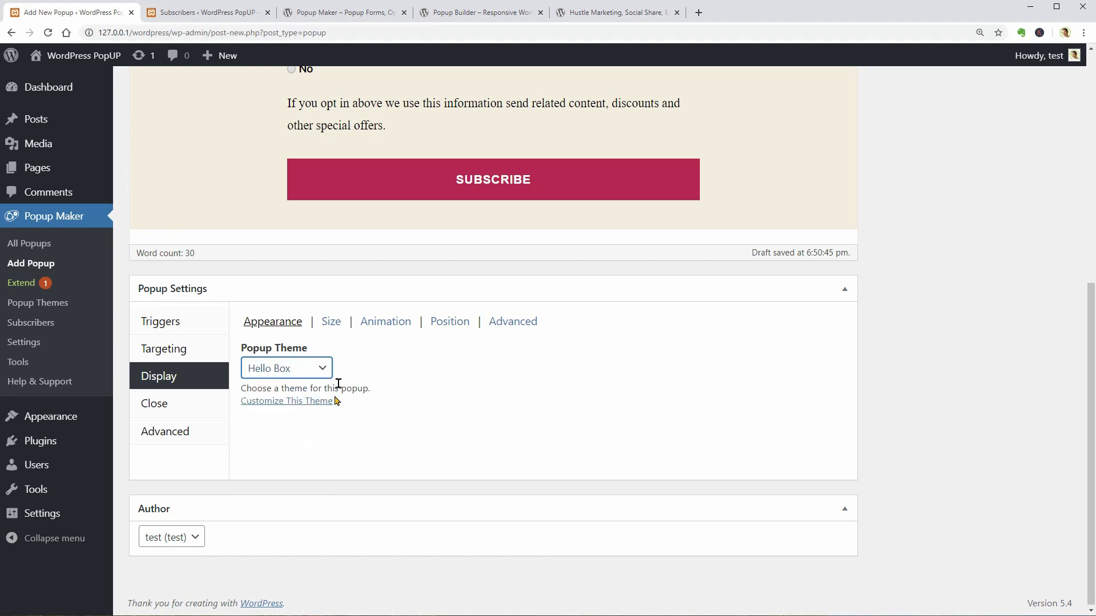
Review the Size, Animation, Position and Advanced display sub-tabs without changes
{"action": "left_click", "coordinate": [331, 321]}
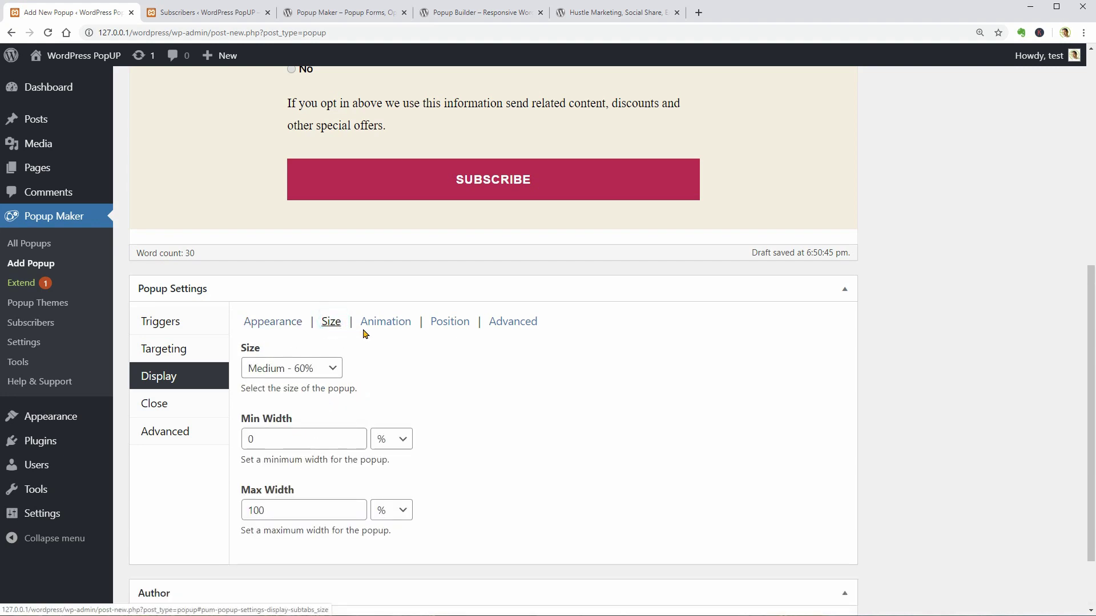
{"action": "left_click", "coordinate": [386, 321]}
{"action": "left_click", "coordinate": [450, 320]}
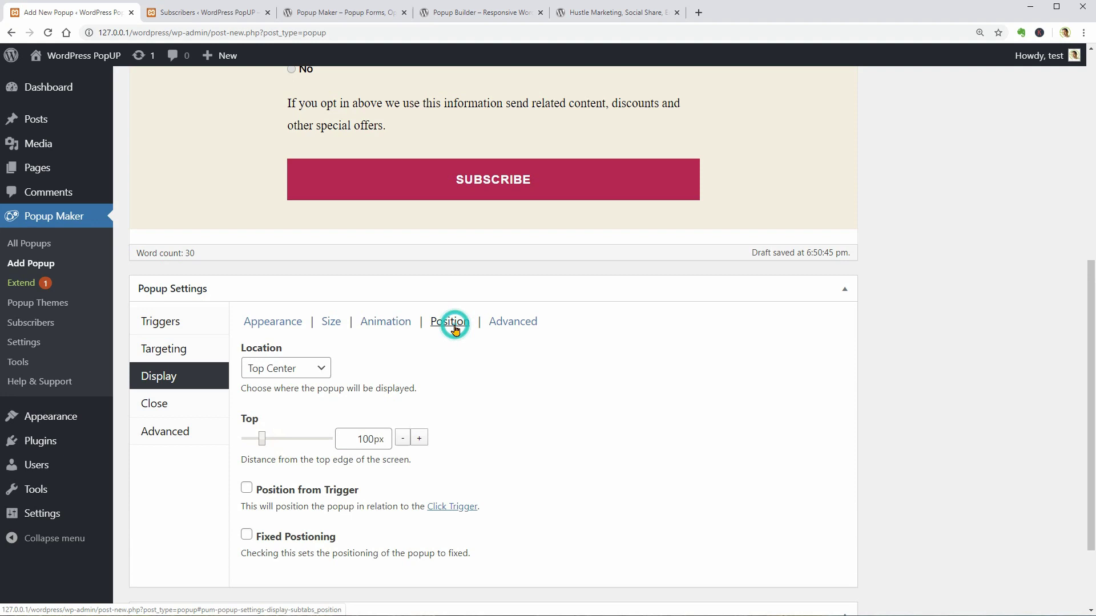
{"action": "left_click", "coordinate": [513, 320]}
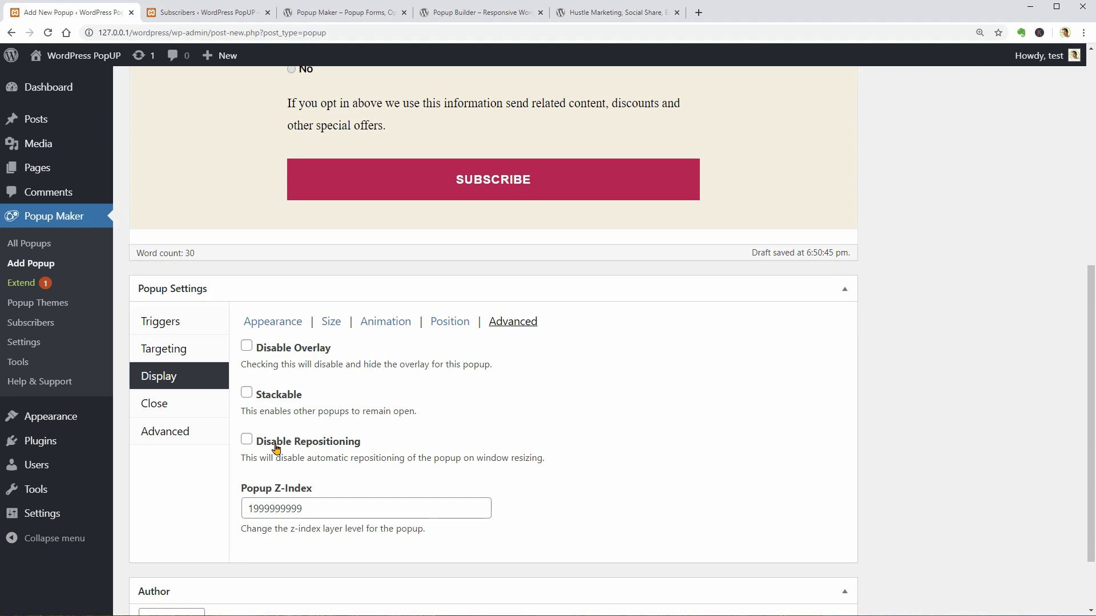
Set the popup's close text to EXIT and review the other close options
{"action": "left_click", "coordinate": [154, 403]}
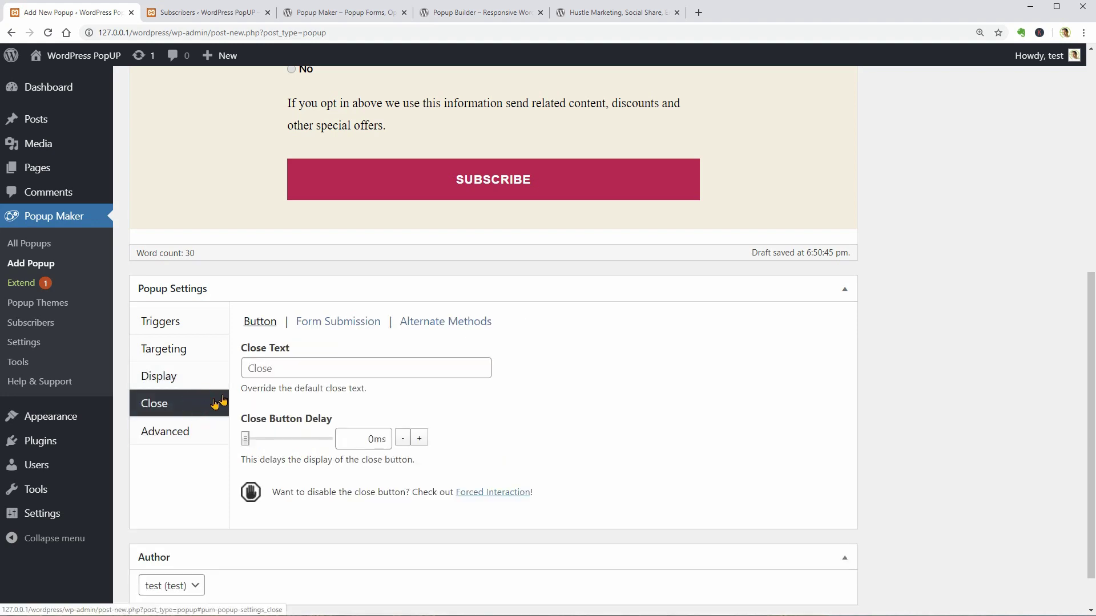
{"action": "left_click", "coordinate": [267, 368]}
{"action": "type", "text": "EXIT"}
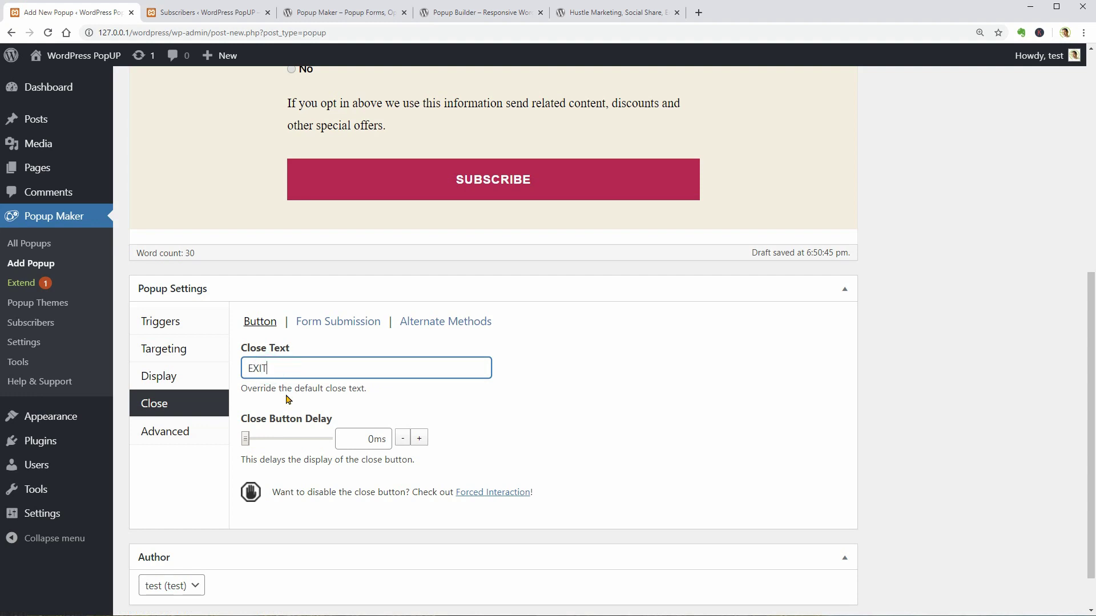
{"action": "left_click", "coordinate": [348, 324]}
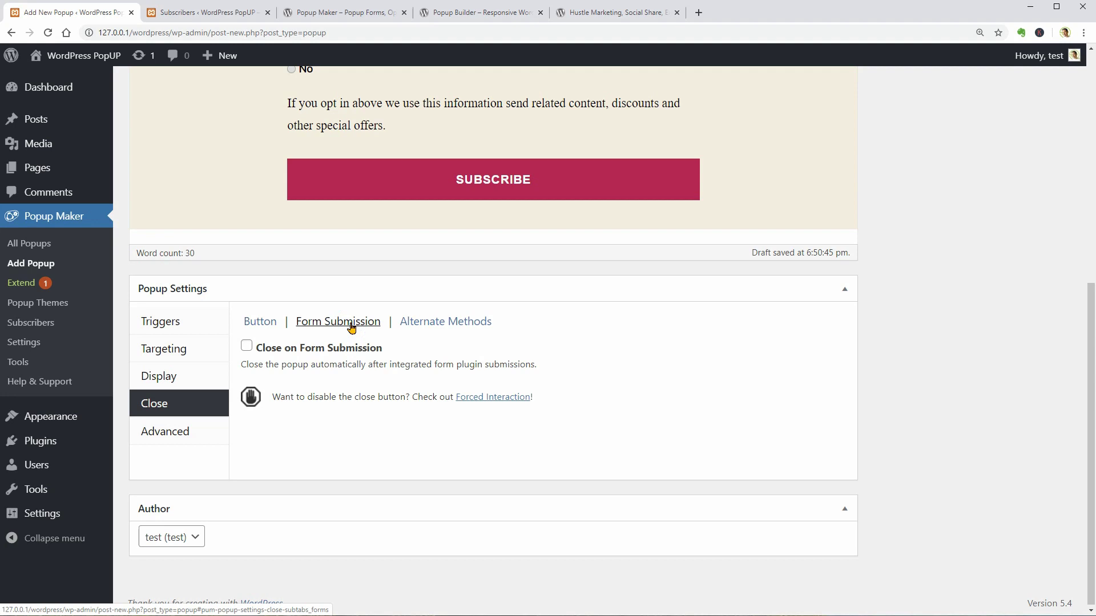
{"action": "left_click", "coordinate": [445, 323]}
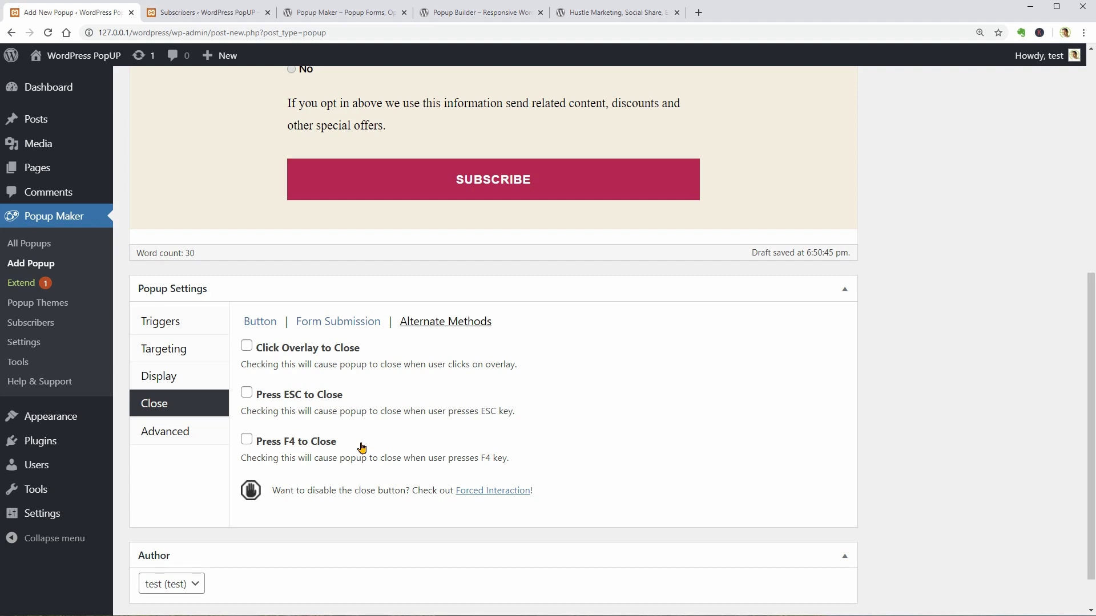
Review the advanced settings, leaving accessibility and re-triggering options unchanged
{"action": "left_click", "coordinate": [180, 432]}
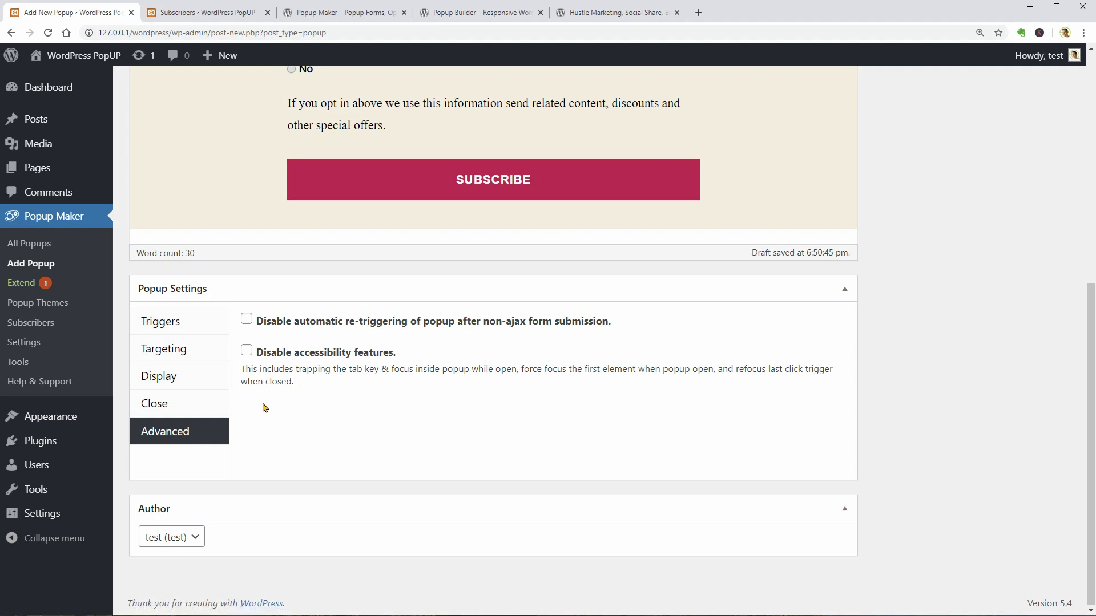
{"action": "left_click", "coordinate": [247, 351]}
{"action": "left_click", "coordinate": [247, 319]}
{"action": "left_click", "coordinate": [247, 320]}
{"action": "left_click", "coordinate": [246, 352]}
{"action": "scroll", "coordinate": [284, 430], "scroll_direction": "up", "scroll_amount": 5}
{"action": "scroll", "coordinate": [283, 431], "scroll_direction": "up", "scroll_amount": 5}
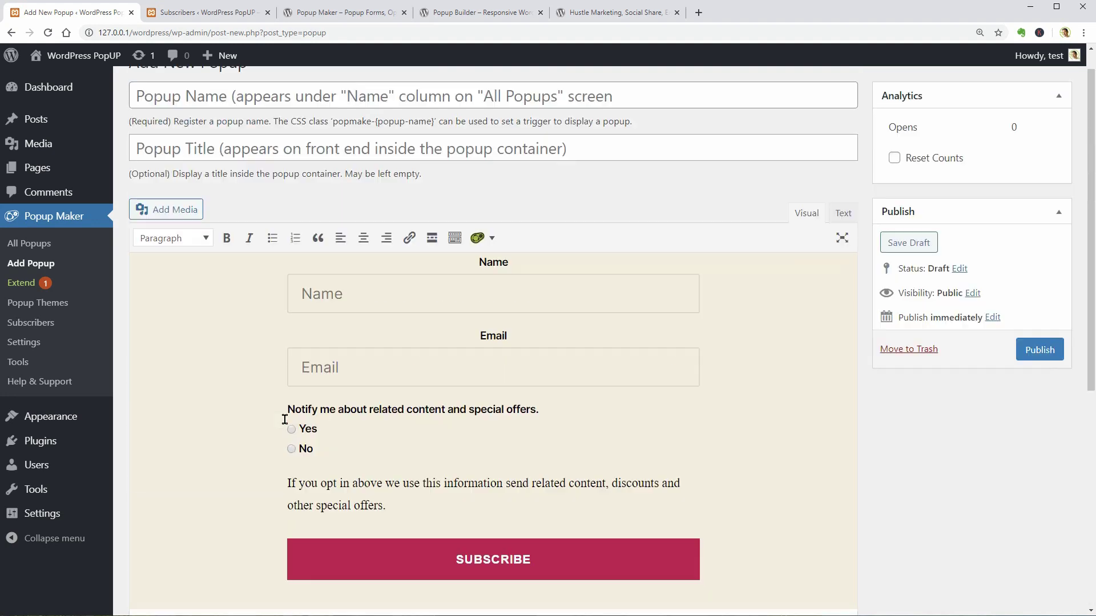
{"action": "scroll", "coordinate": [284, 423], "scroll_direction": "up", "scroll_amount": 2}
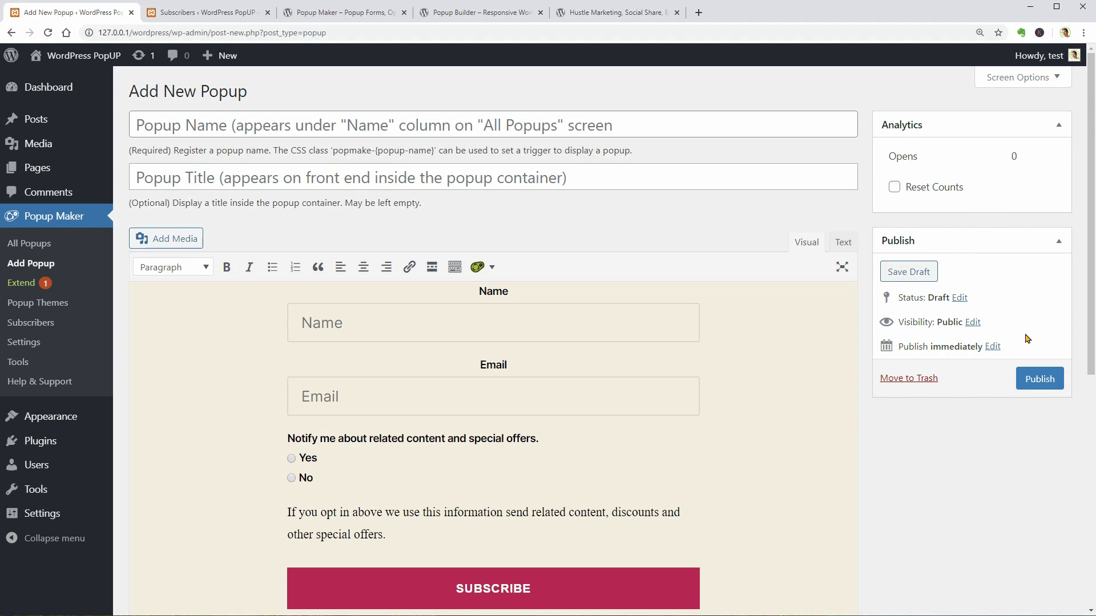
Publish the popup as TEST and open it on the site's front page
{"action": "left_click", "coordinate": [1037, 380]}
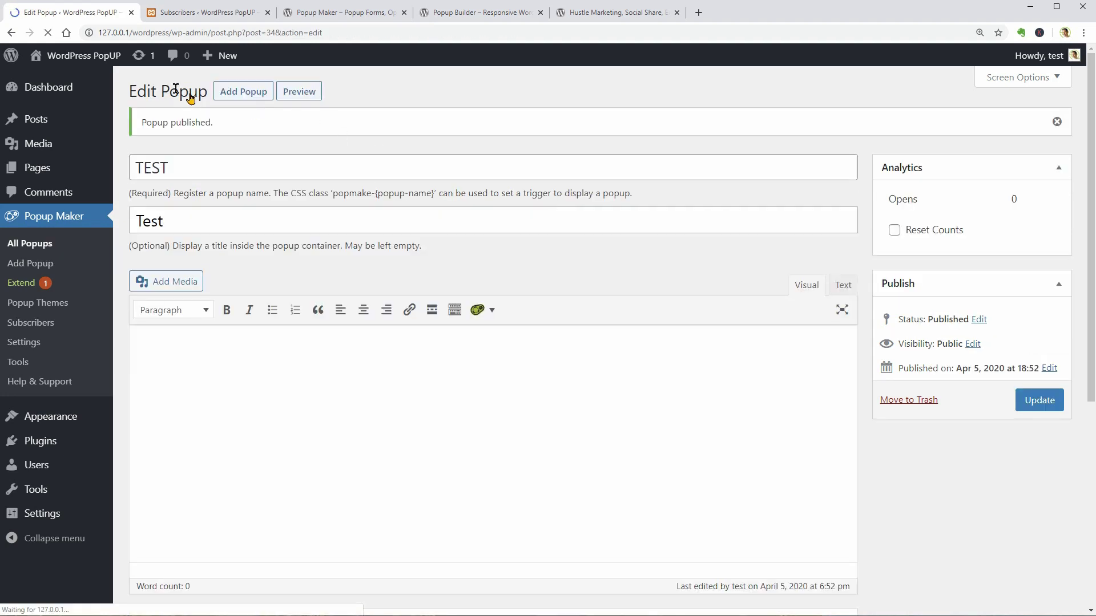
{"action": "left_click", "coordinate": [64, 81]}
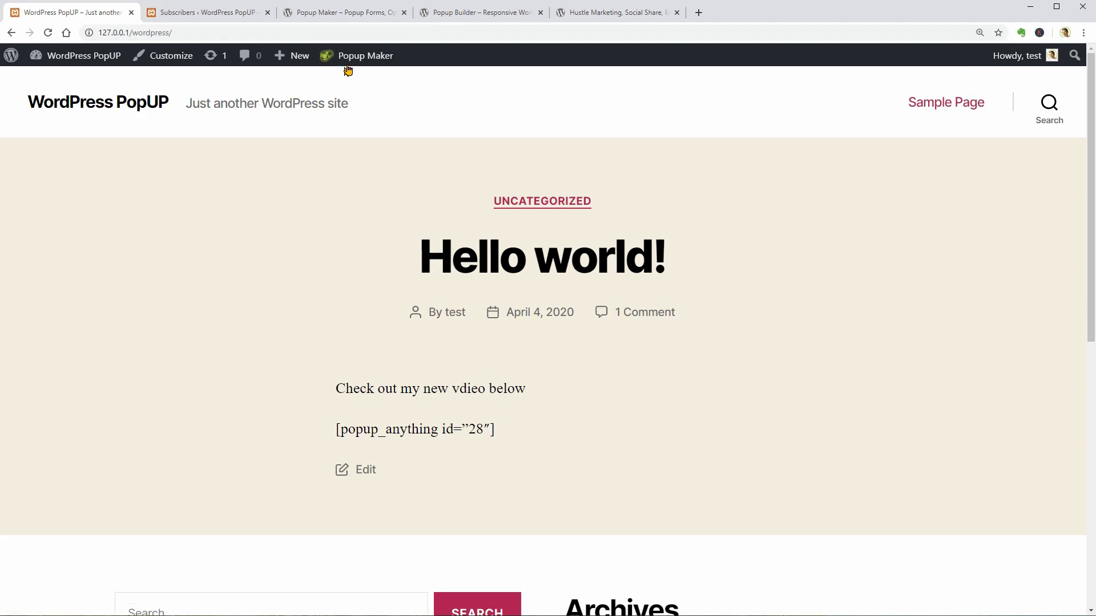
{"action": "left_click", "coordinate": [365, 55]}
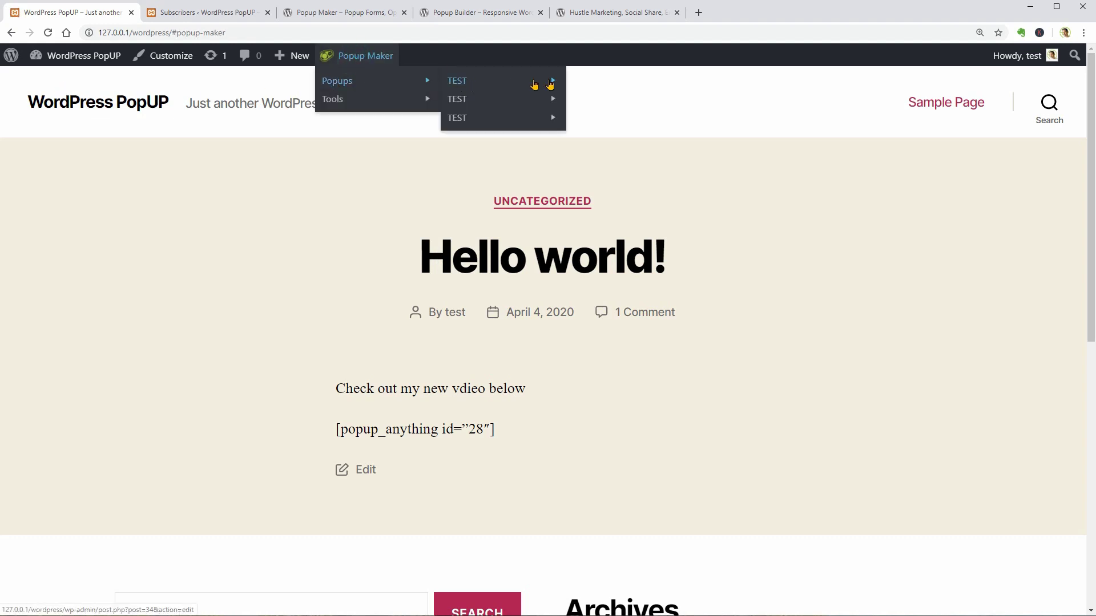
{"action": "mouse_move", "coordinate": [480, 80]}
{"action": "left_click", "coordinate": [609, 83]}
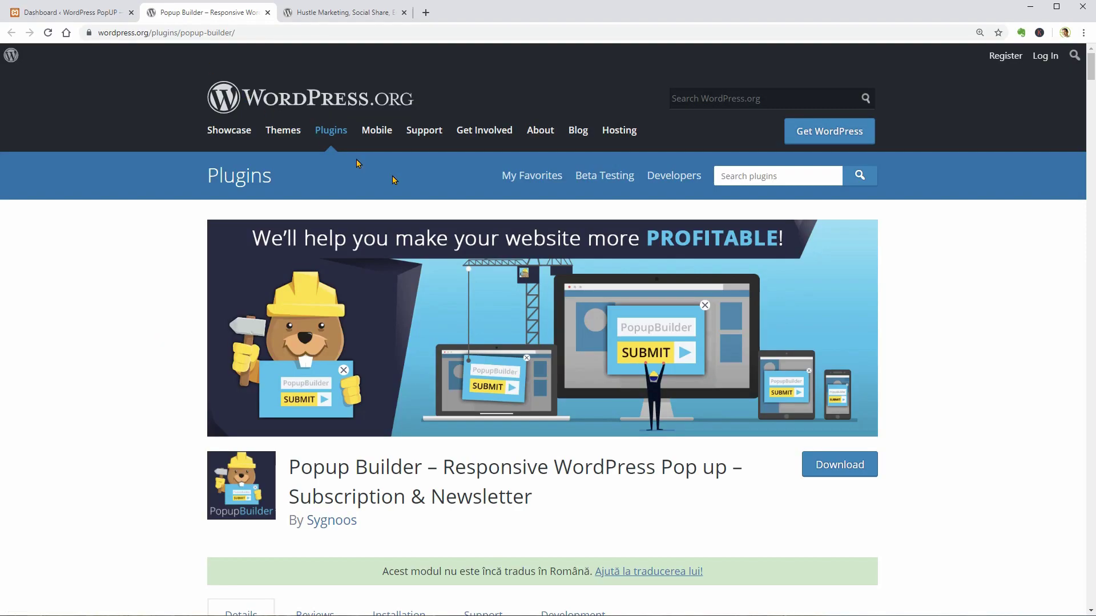
{"action": "scroll", "coordinate": [904, 361], "scroll_direction": "down", "scroll_amount": 2}
{"action": "scroll", "coordinate": [933, 402], "scroll_direction": "down", "scroll_amount": 2}
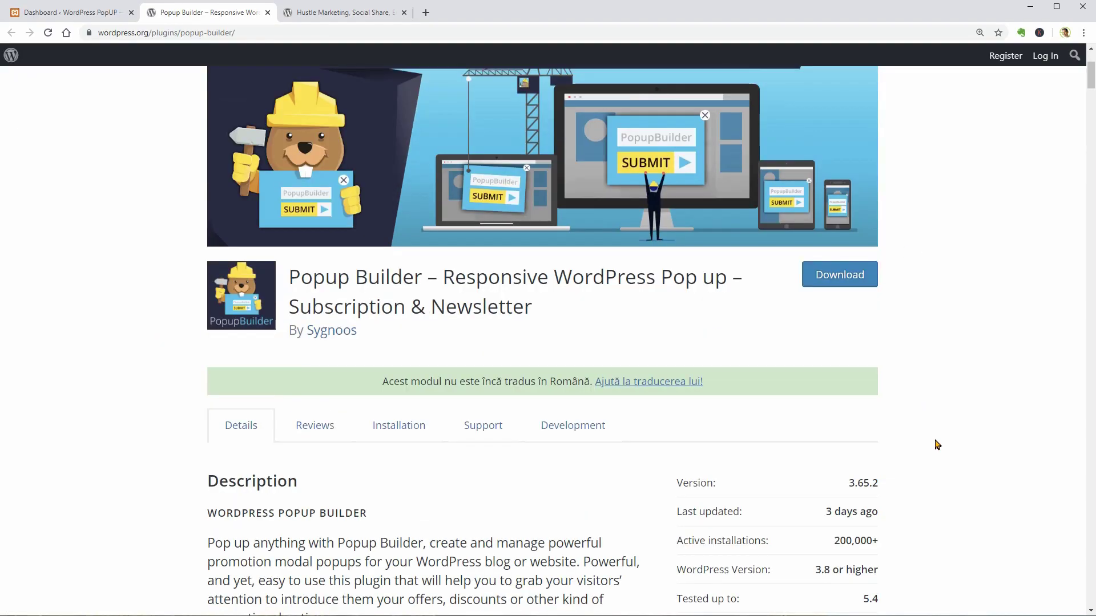
{"action": "scroll", "coordinate": [936, 446], "scroll_direction": "down", "scroll_amount": 3}
{"action": "scroll", "coordinate": [937, 451], "scroll_direction": "down", "scroll_amount": 3}
{"action": "scroll", "coordinate": [937, 456], "scroll_direction": "down", "scroll_amount": 2}
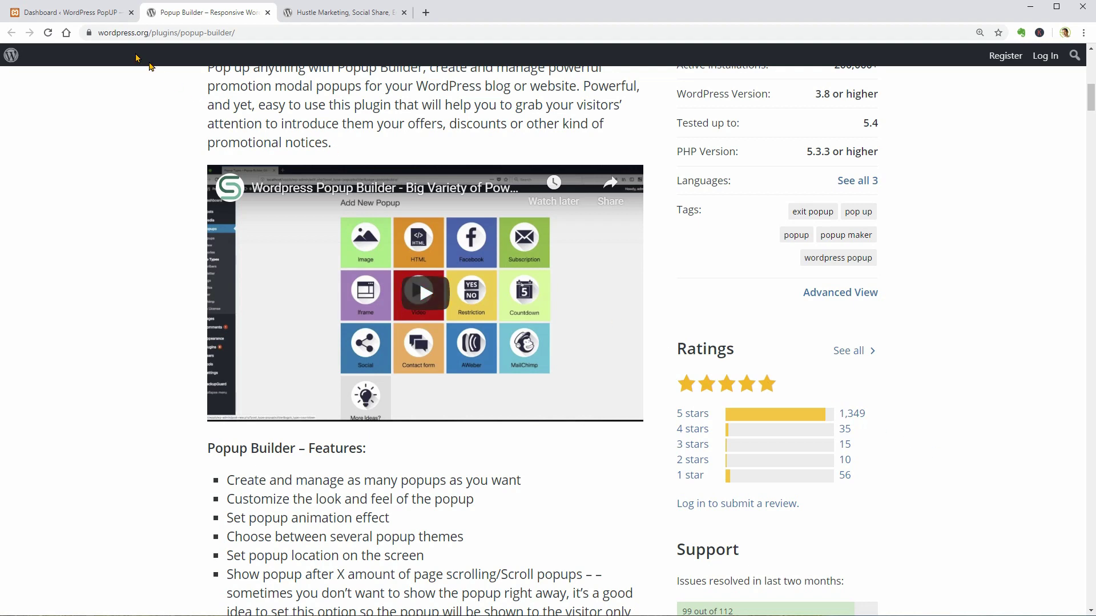
Return to the site's dashboard tab after reading the Popup Builder listing
{"action": "left_click", "coordinate": [69, 12]}
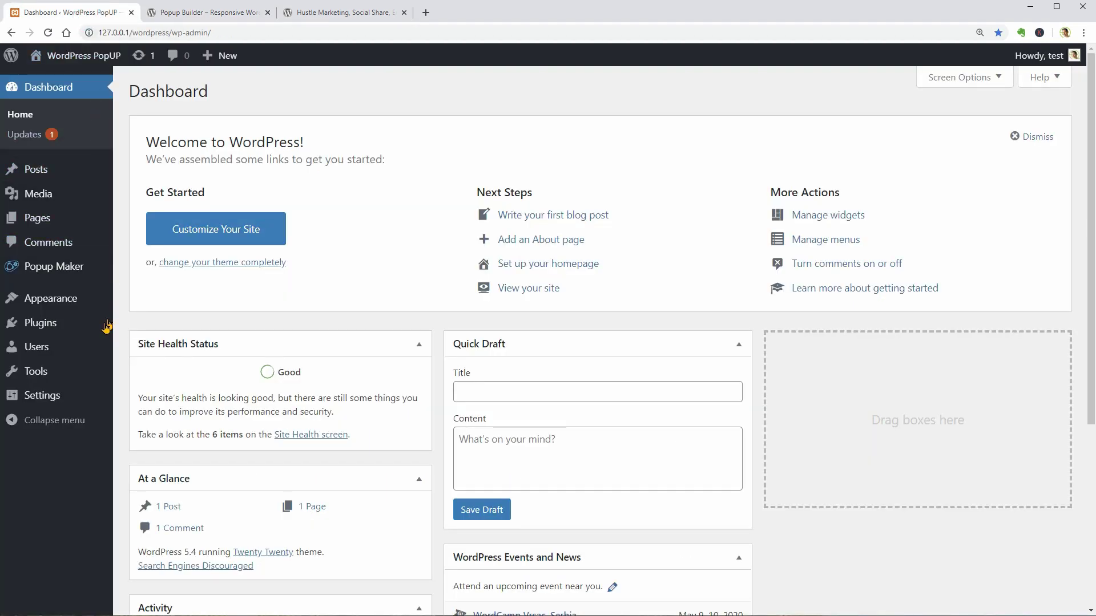
Activate Popup Builder under Installed Plugins and open its Newsletter page
{"action": "mouse_move", "coordinate": [40, 323]}
{"action": "left_click", "coordinate": [157, 326]}
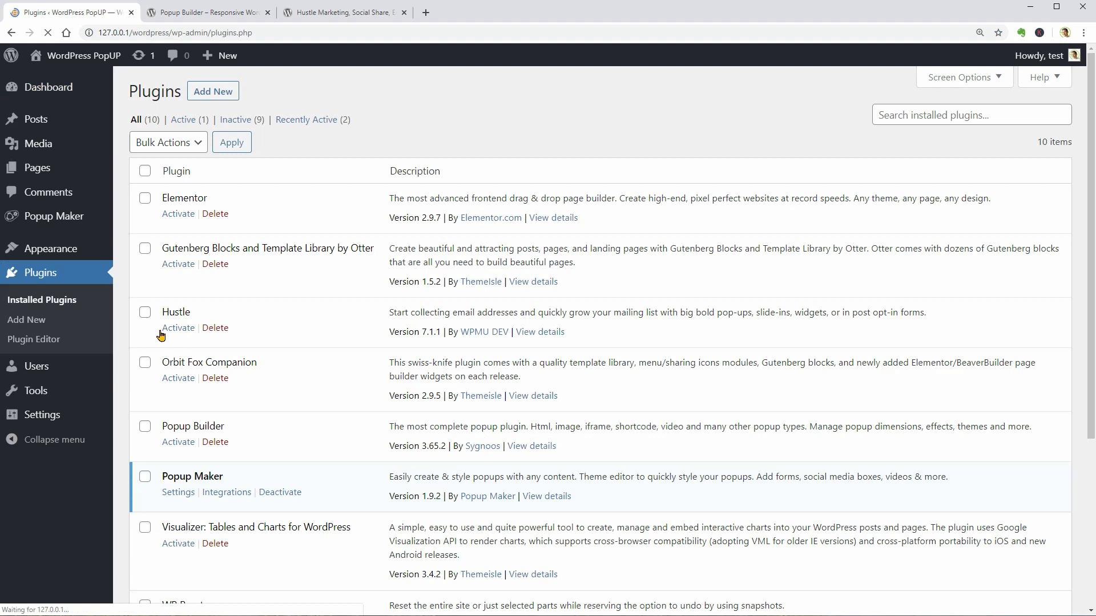
{"action": "left_click", "coordinate": [178, 442]}
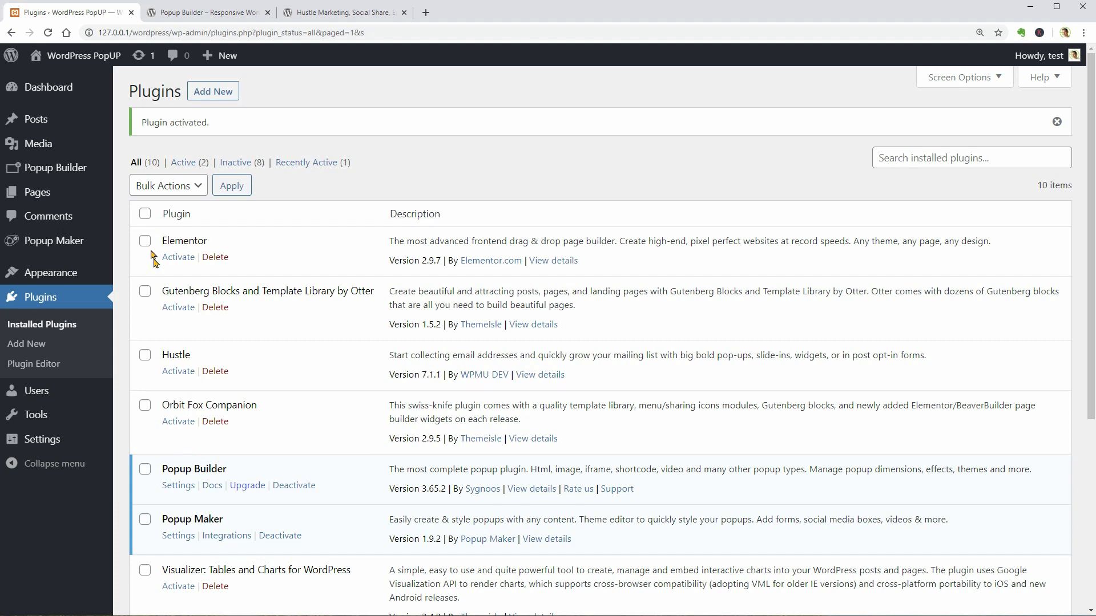
{"action": "mouse_move", "coordinate": [55, 168]}
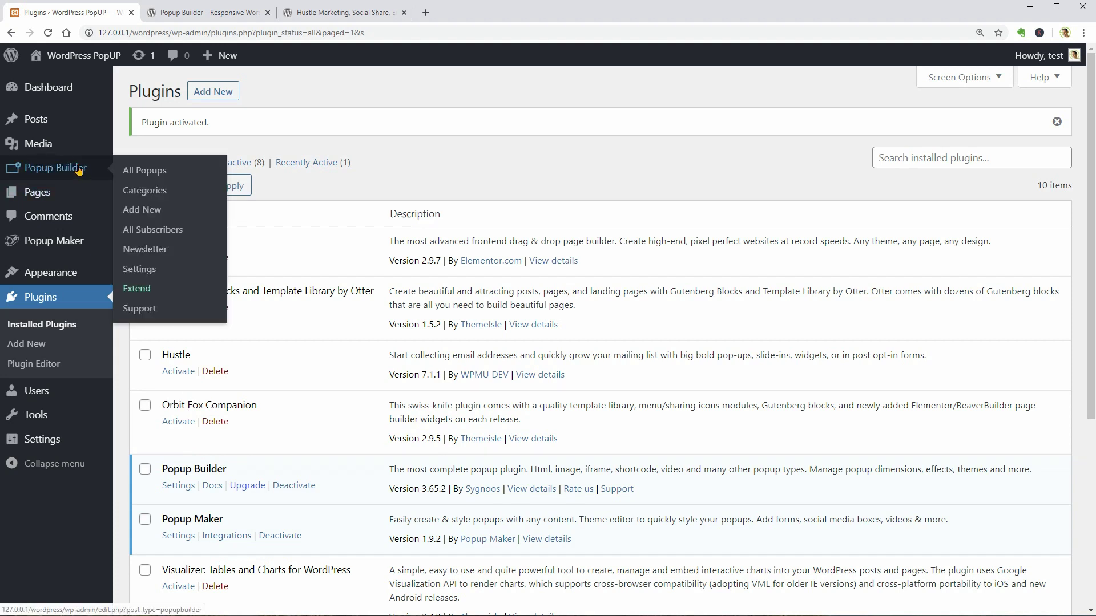
{"action": "left_click", "coordinate": [157, 249]}
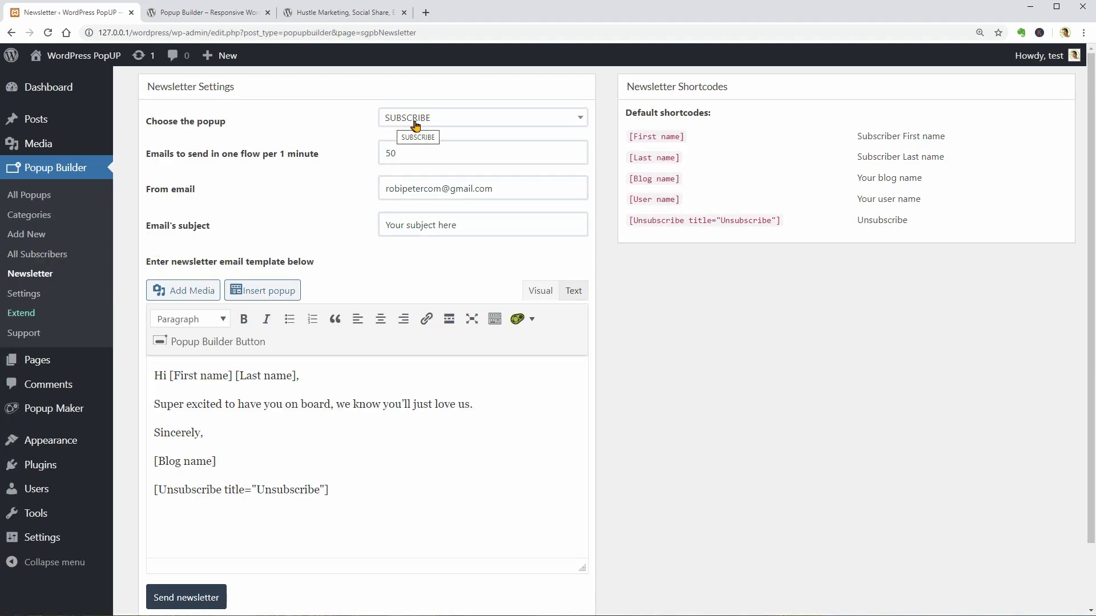
Choose SUBSCRIBE as the newsletter popup, then view Popup Builder's Categories page
{"action": "left_click", "coordinate": [548, 119]}
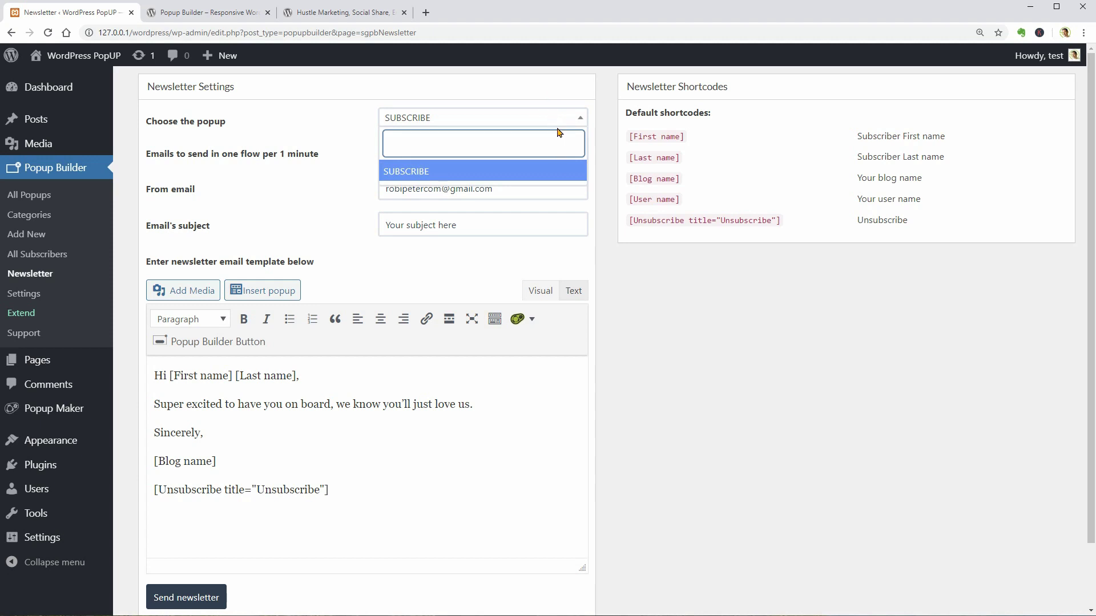
{"action": "left_click", "coordinate": [558, 117]}
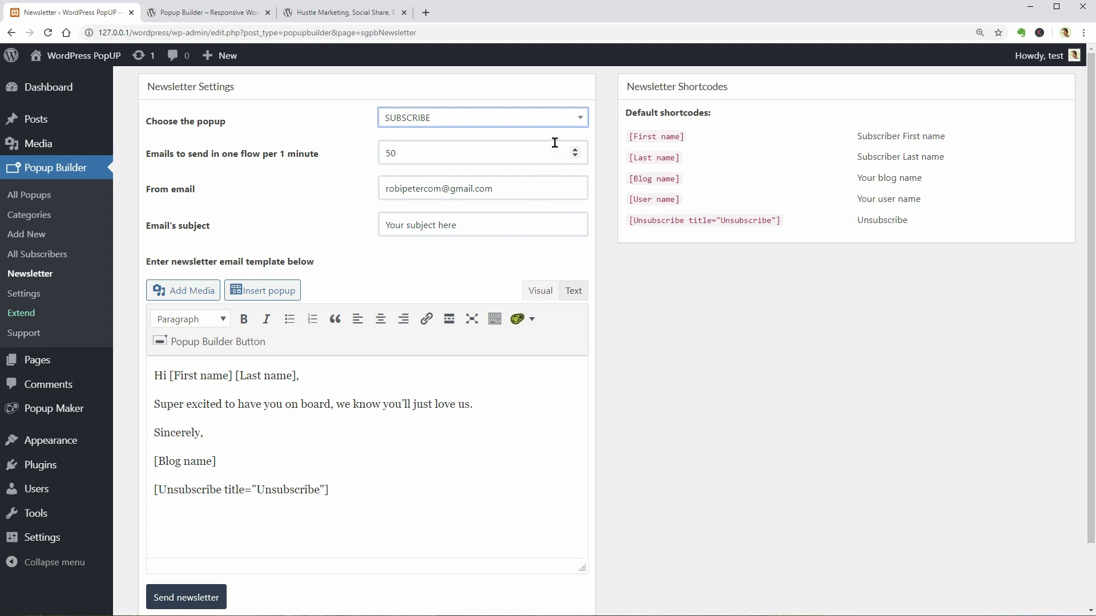
{"action": "left_click", "coordinate": [576, 118]}
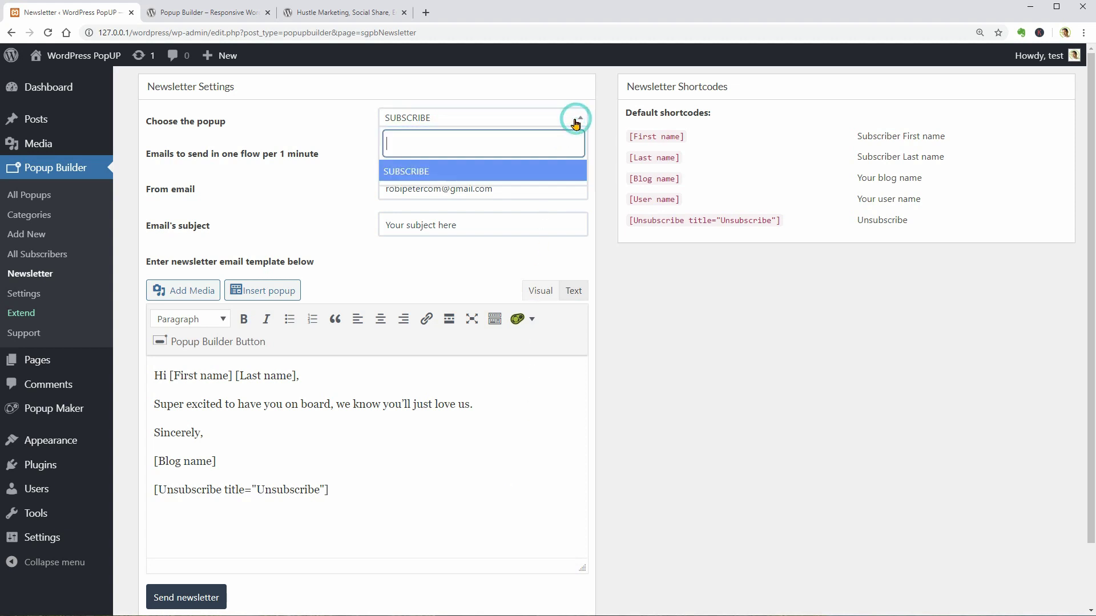
{"action": "left_click", "coordinate": [425, 173]}
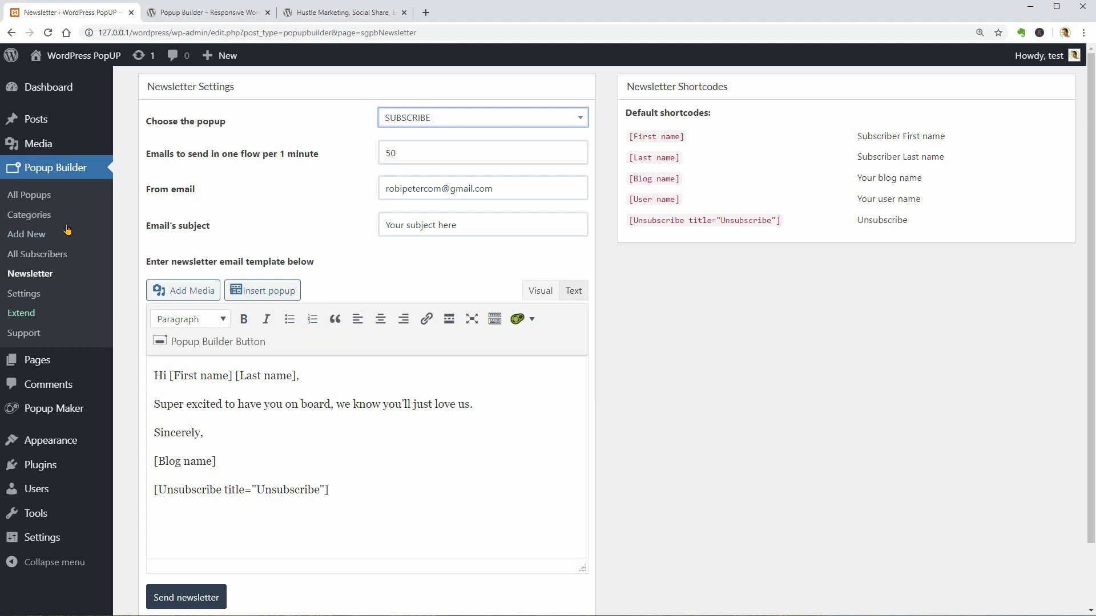
{"action": "left_click", "coordinate": [31, 215]}
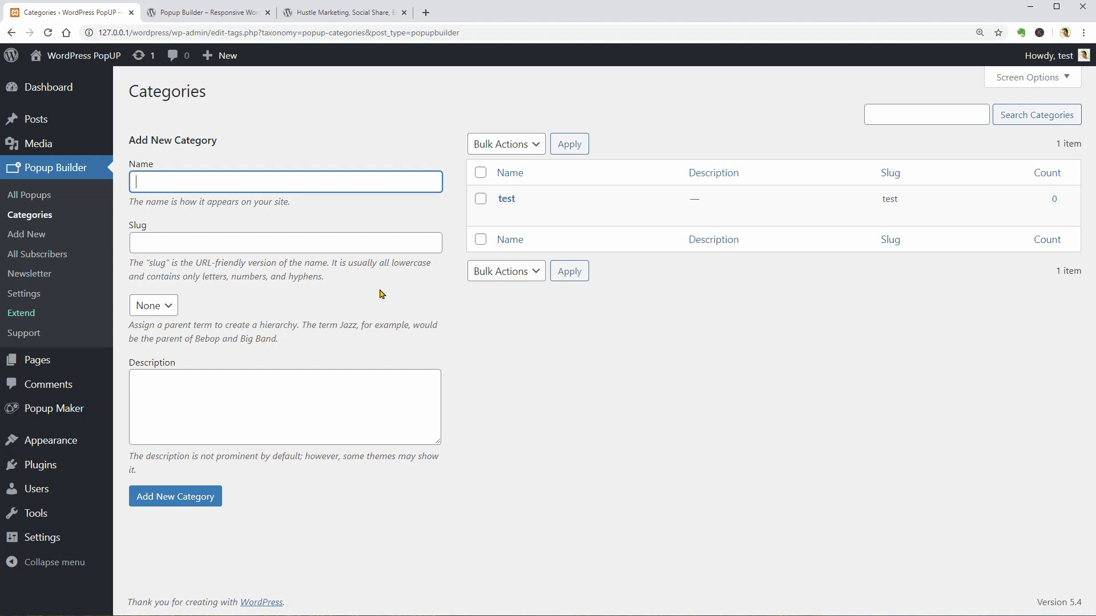
Open Popup Builder's Add New page offering Image, HTML, Facebook and Subscription types
{"action": "left_click", "coordinate": [26, 234]}
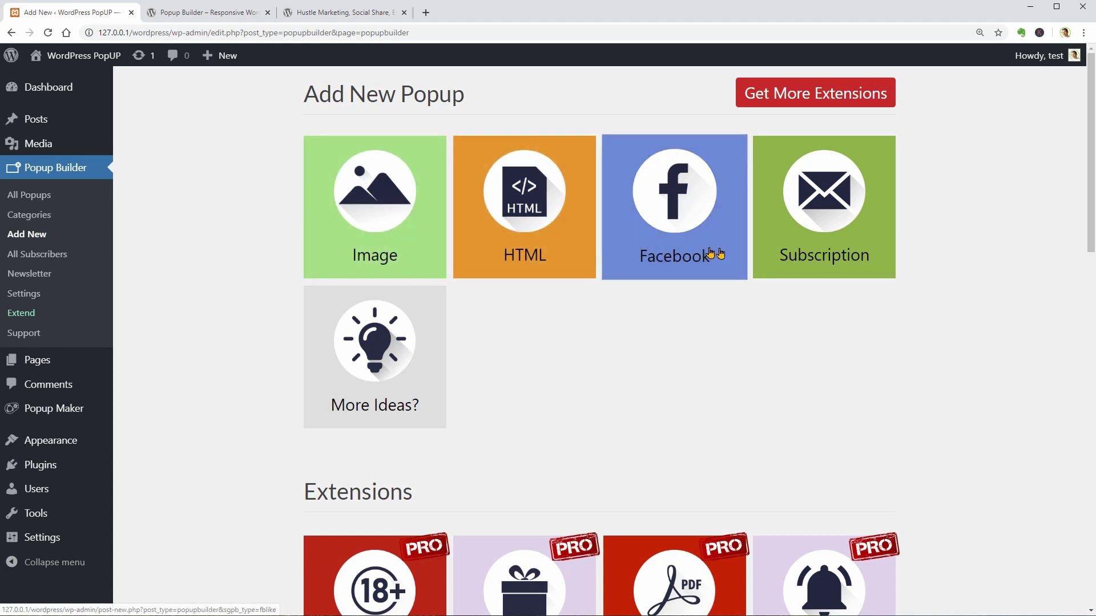
{"action": "right_click", "coordinate": [387, 364]}
{"action": "left_click", "coordinate": [437, 369]}
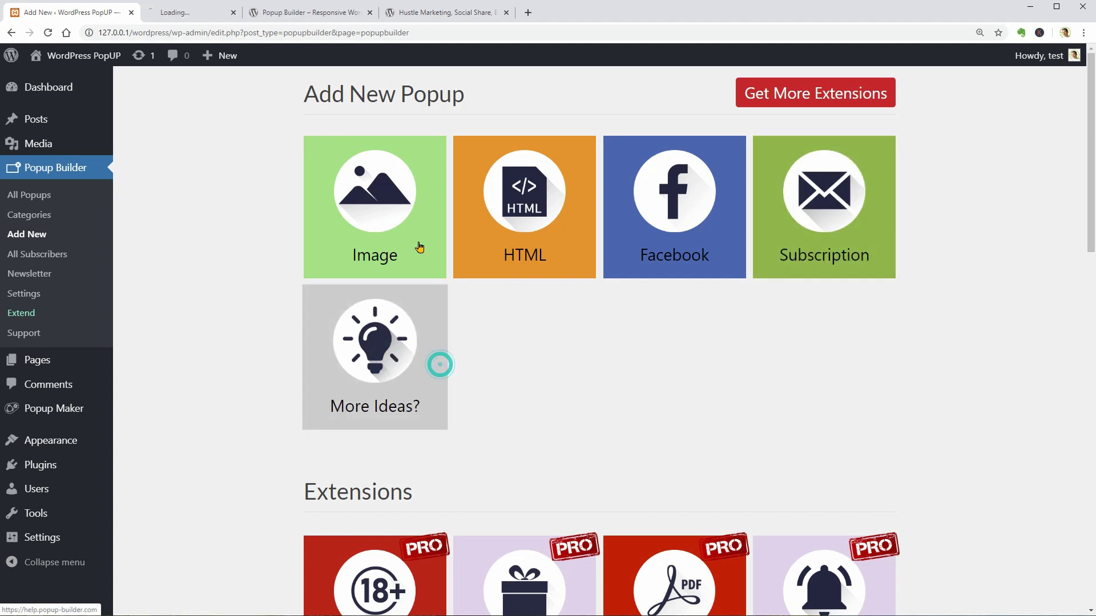
{"action": "left_click", "coordinate": [206, 12]}
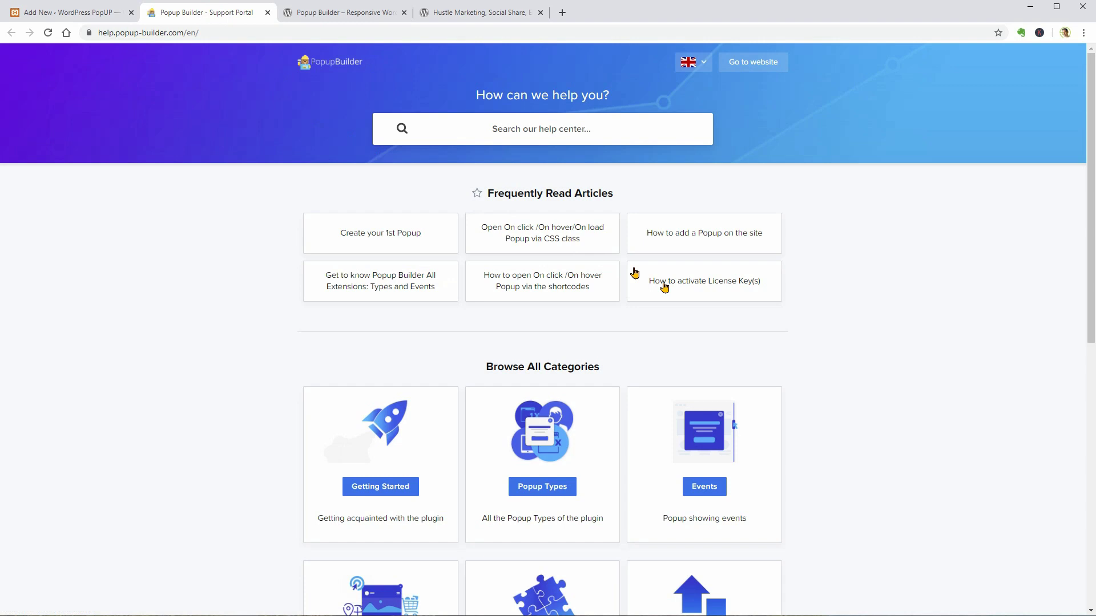
{"action": "scroll", "coordinate": [843, 333], "scroll_direction": "down", "scroll_amount": 3}
{"action": "scroll", "coordinate": [843, 333], "scroll_direction": "down", "scroll_amount": 3}
{"action": "scroll", "coordinate": [843, 332], "scroll_direction": "down", "scroll_amount": 2}
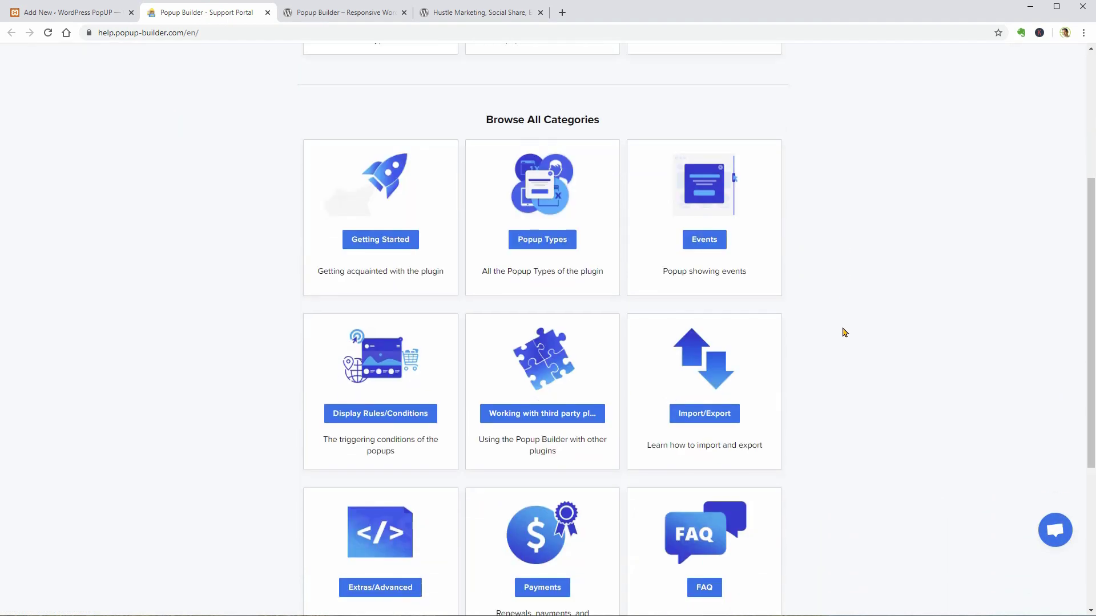
{"action": "left_click", "coordinate": [124, 18]}
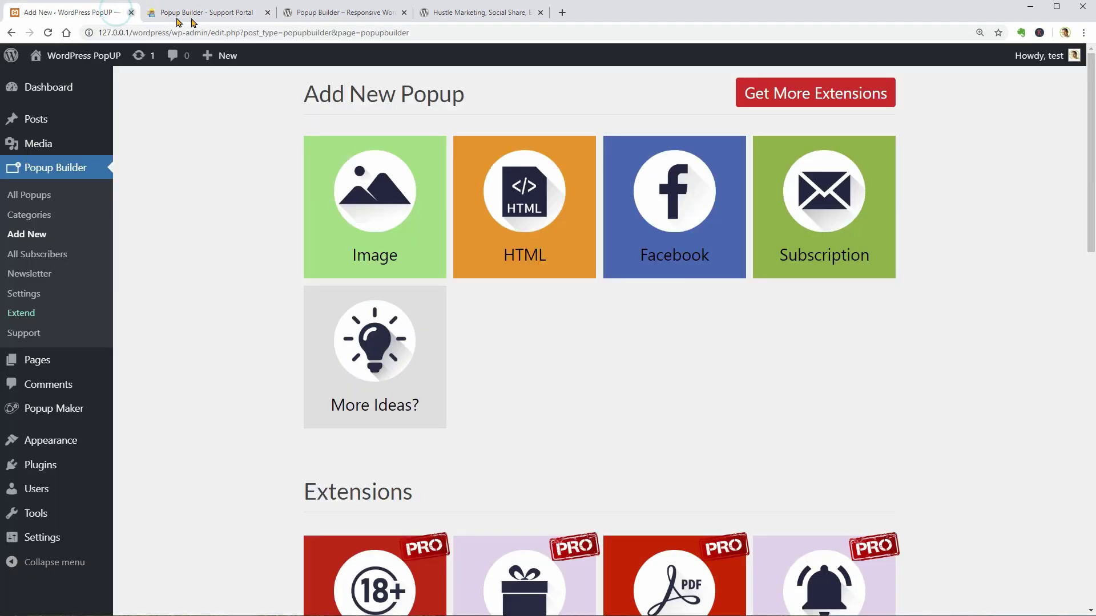
{"action": "left_click", "coordinate": [269, 13]}
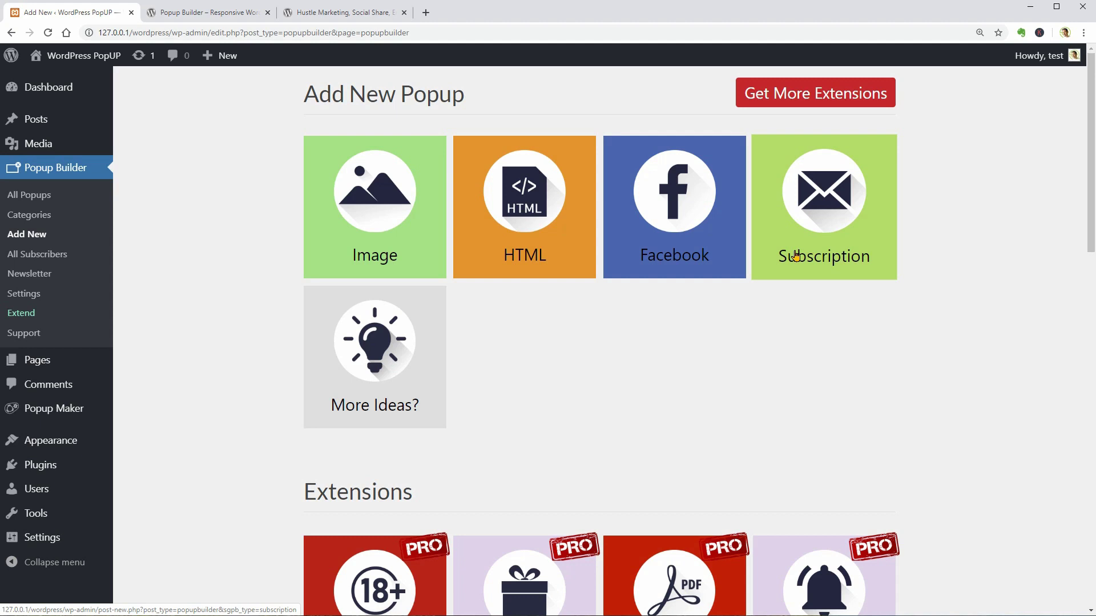
Start a Facebook popup and review its page URL field and custom CSS and JS code areas
{"action": "left_click", "coordinate": [684, 249]}
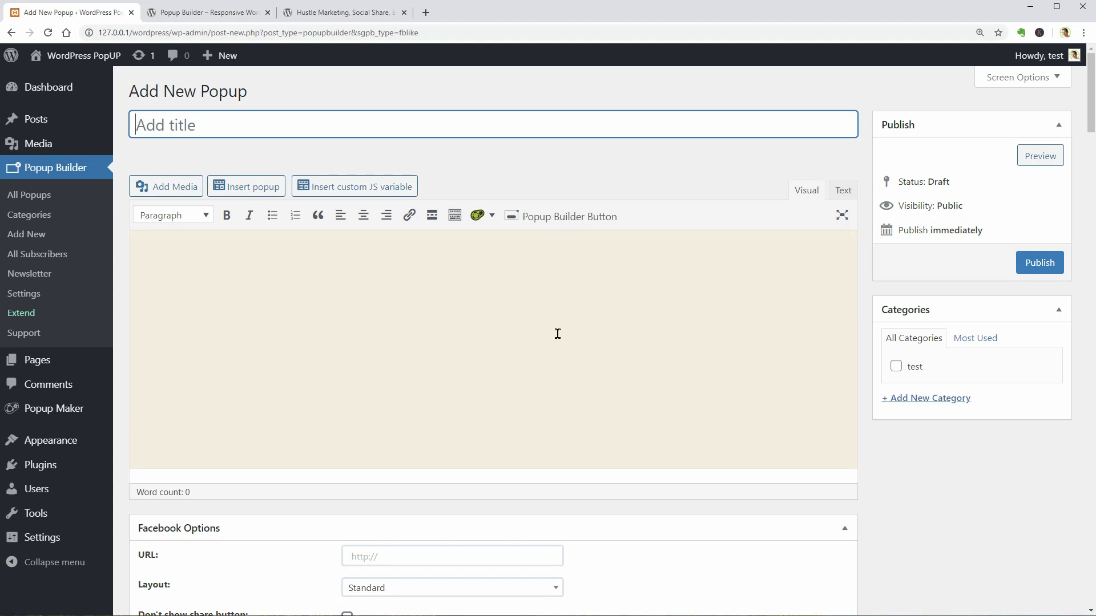
{"action": "scroll", "coordinate": [454, 454], "scroll_direction": "down", "scroll_amount": 2}
{"action": "left_click", "coordinate": [383, 462]}
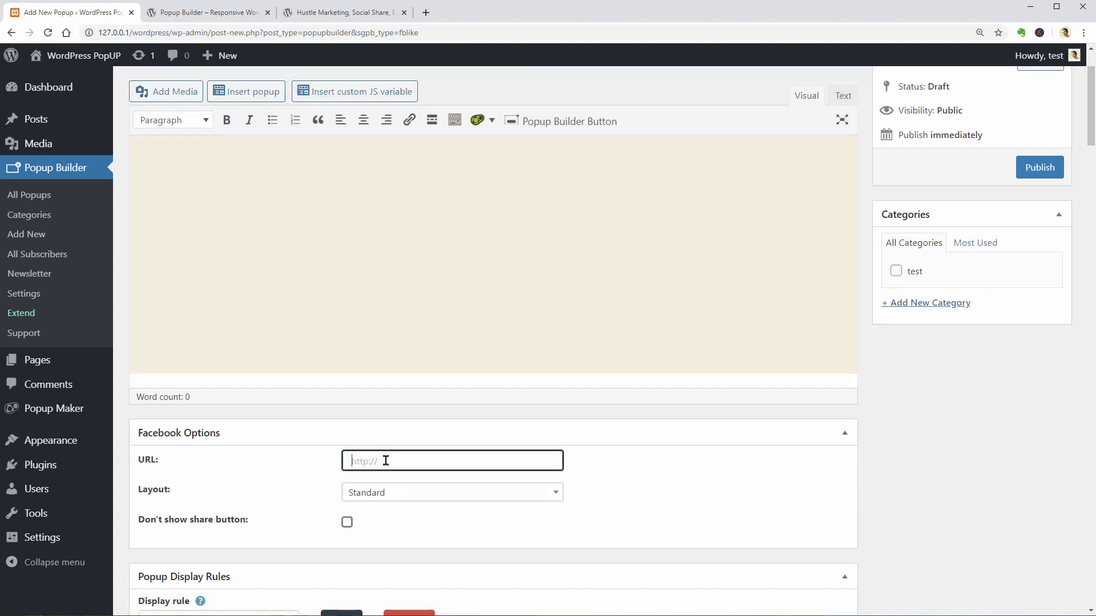
{"action": "scroll", "coordinate": [386, 460], "scroll_direction": "down", "scroll_amount": 3}
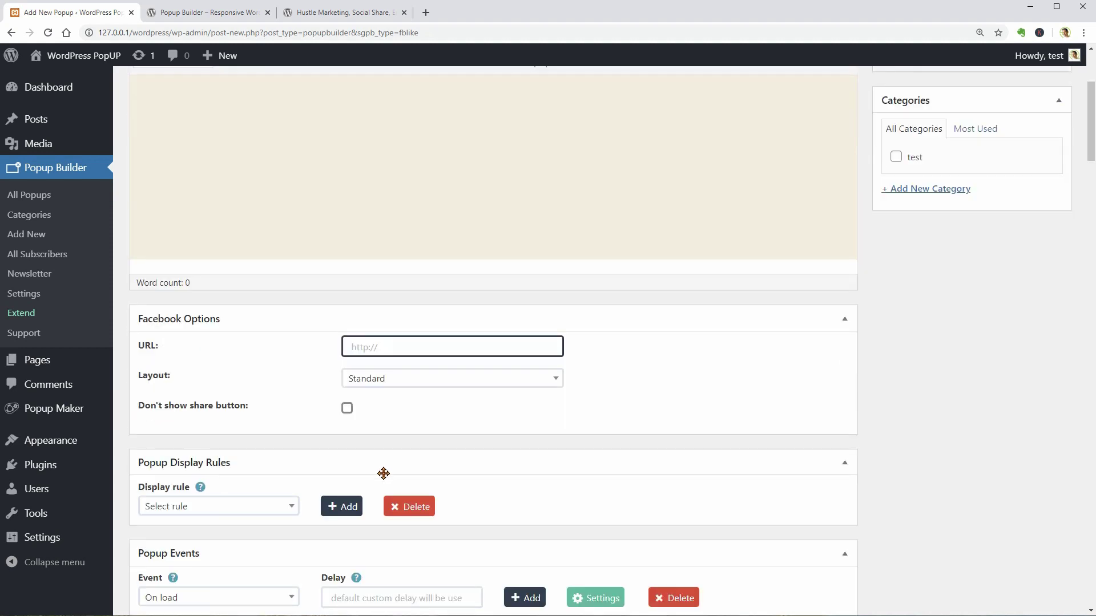
{"action": "scroll", "coordinate": [388, 477], "scroll_direction": "down", "scroll_amount": 3}
{"action": "scroll", "coordinate": [388, 478], "scroll_direction": "down", "scroll_amount": 3}
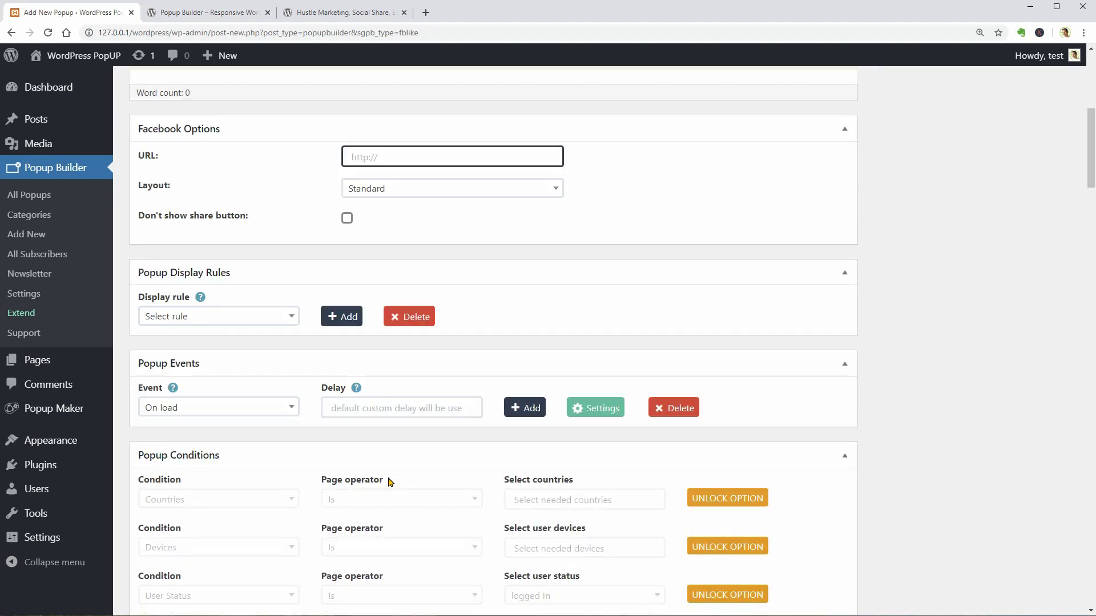
{"action": "scroll", "coordinate": [387, 479], "scroll_direction": "down", "scroll_amount": 3}
{"action": "scroll", "coordinate": [388, 482], "scroll_direction": "down", "scroll_amount": 2}
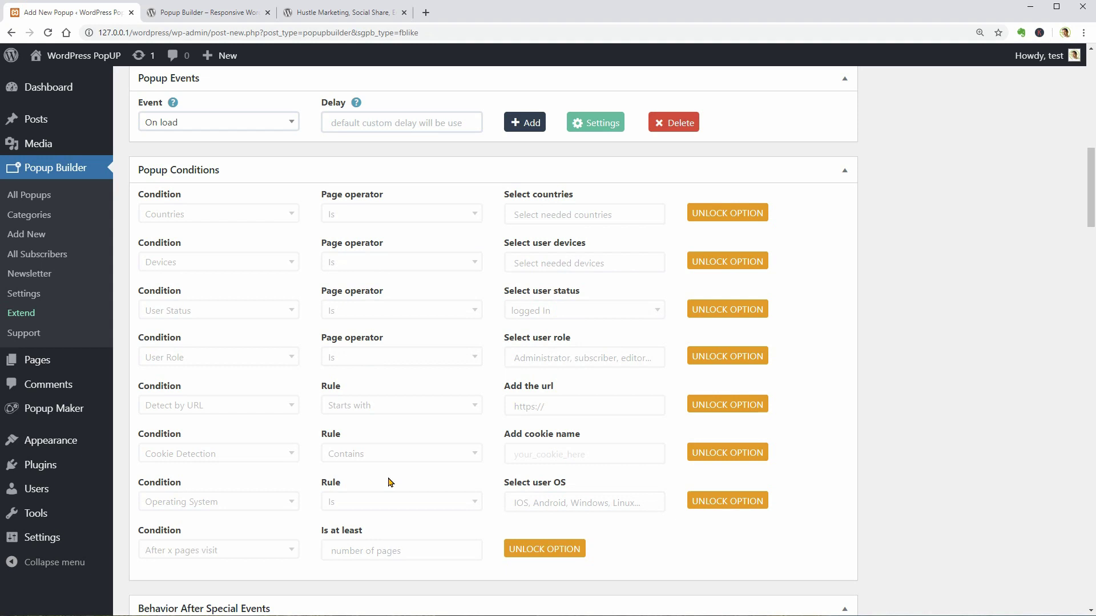
{"action": "scroll", "coordinate": [388, 481], "scroll_direction": "down", "scroll_amount": 6}
{"action": "scroll", "coordinate": [390, 482], "scroll_direction": "down", "scroll_amount": 2}
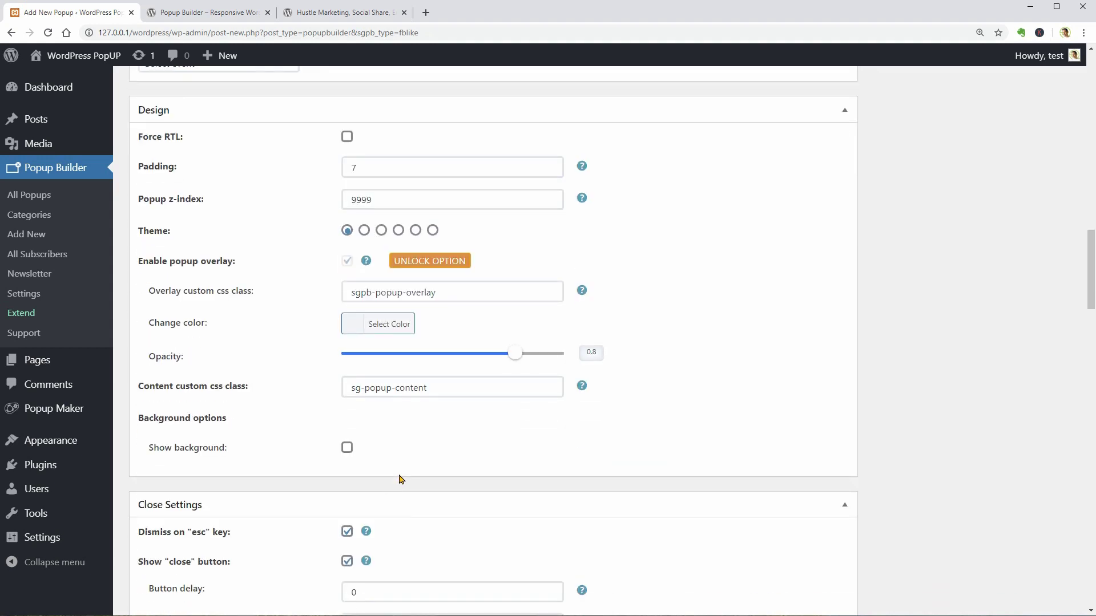
{"action": "scroll", "coordinate": [848, 471], "scroll_direction": "down", "scroll_amount": 3}
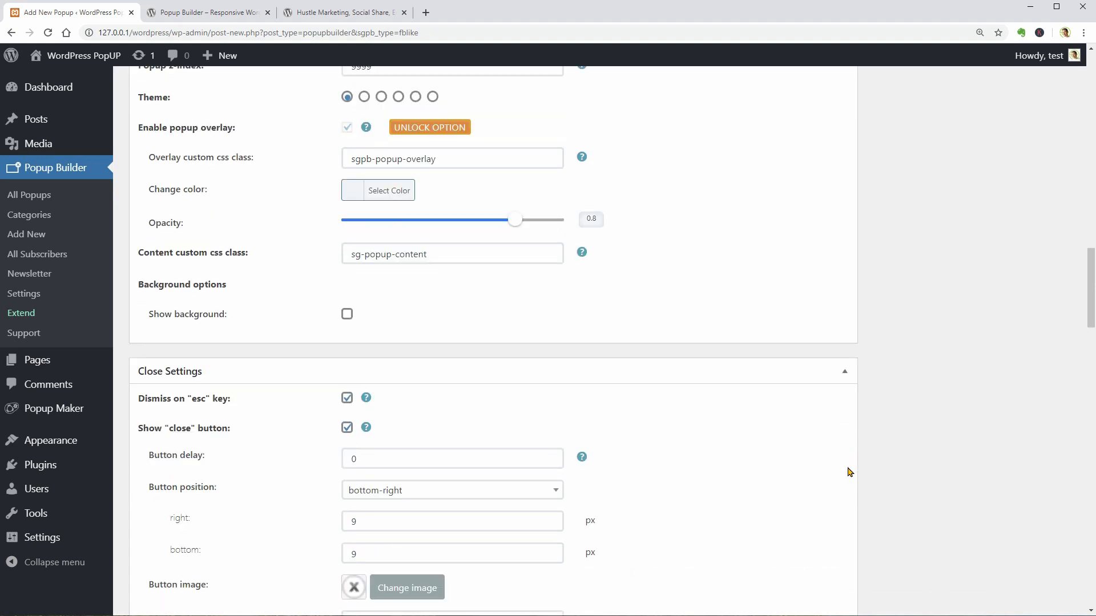
{"action": "scroll", "coordinate": [848, 472], "scroll_direction": "down", "scroll_amount": 8}
{"action": "scroll", "coordinate": [849, 472], "scroll_direction": "down", "scroll_amount": 3}
{"action": "scroll", "coordinate": [849, 474], "scroll_direction": "down", "scroll_amount": 2}
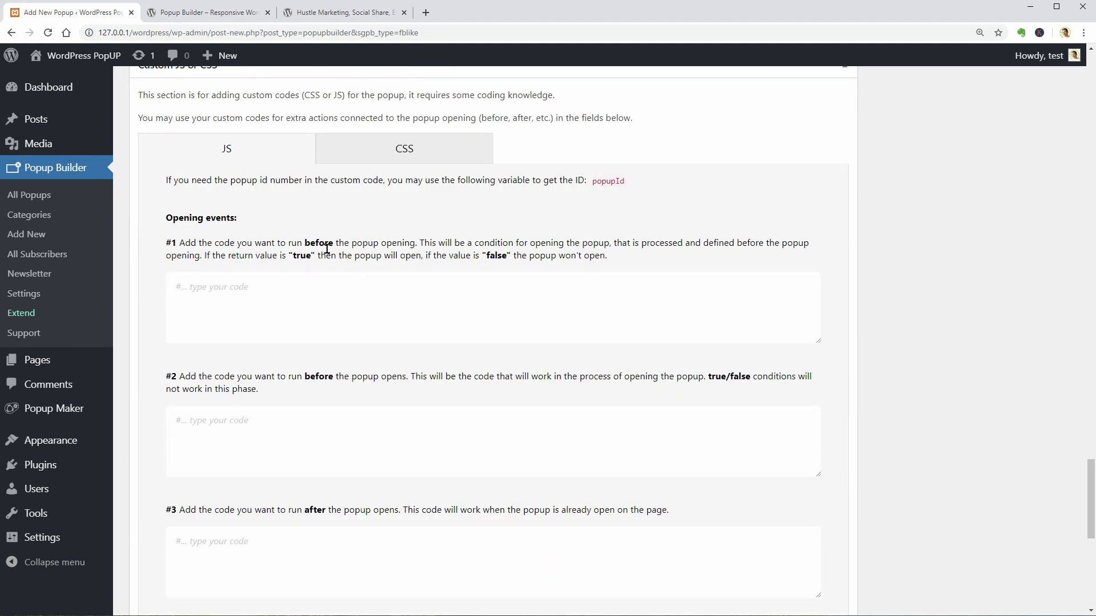
{"action": "left_click", "coordinate": [404, 150]}
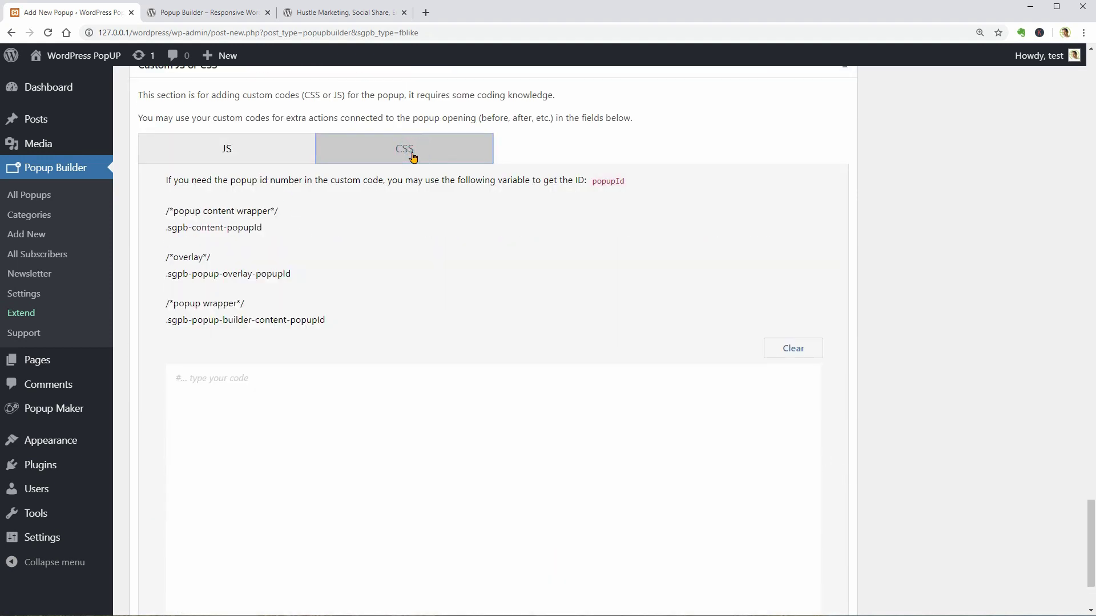
{"action": "left_click", "coordinate": [266, 150]}
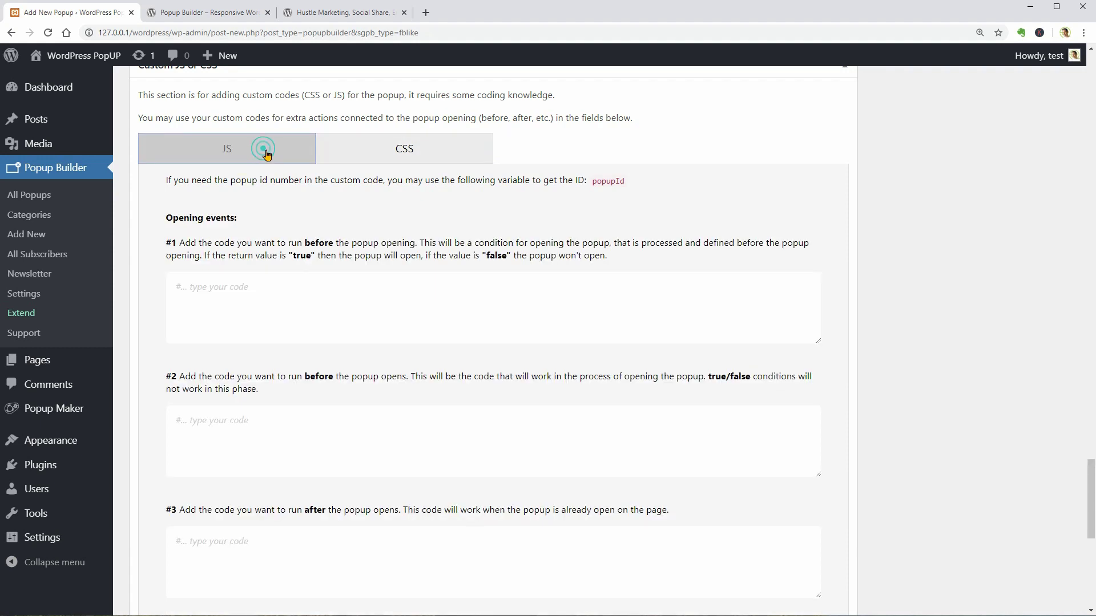
{"action": "left_click", "coordinate": [449, 312]}
{"action": "scroll", "coordinate": [830, 392], "scroll_direction": "down", "scroll_amount": 1}
{"action": "scroll", "coordinate": [917, 435], "scroll_direction": "down", "scroll_amount": 1}
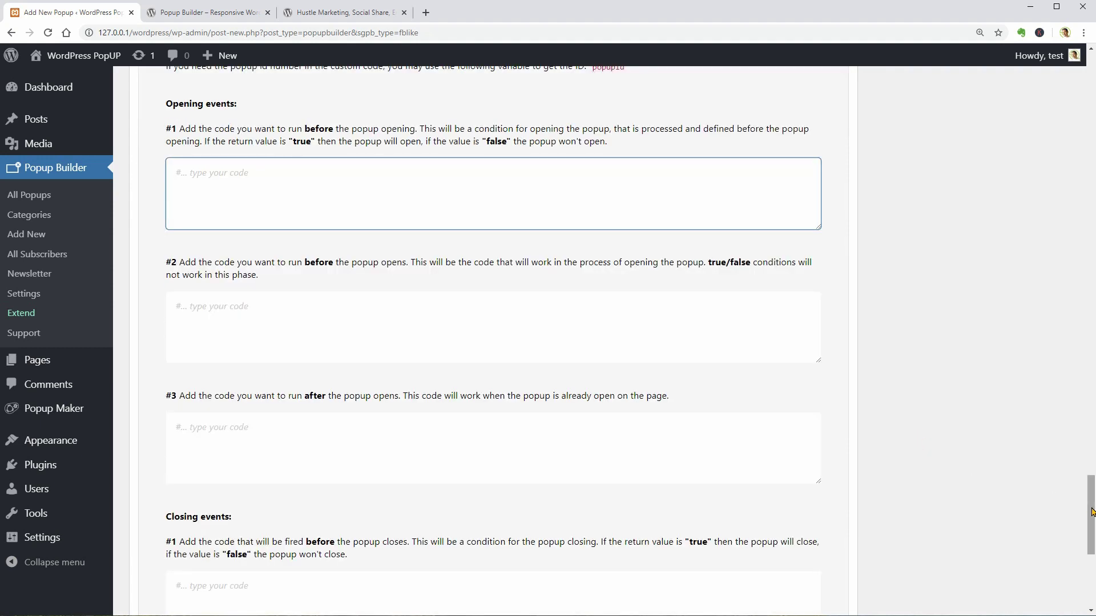
{"action": "left_click_drag", "start_coordinate": [1092, 512], "coordinate": [1091, 561]}
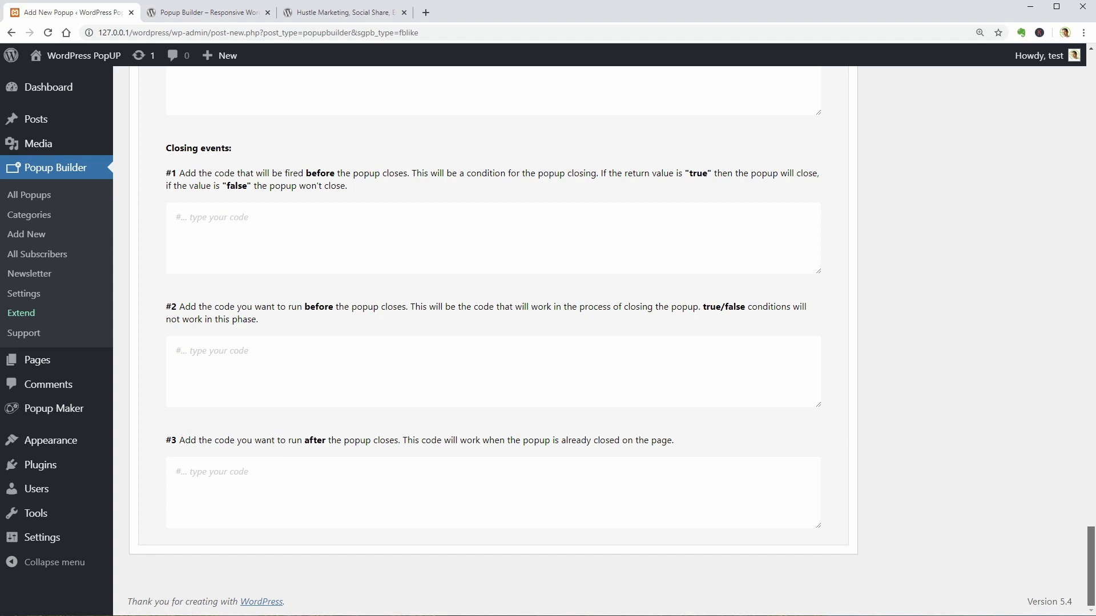
{"action": "left_click_drag", "start_coordinate": [1092, 561], "coordinate": [1092, 69]}
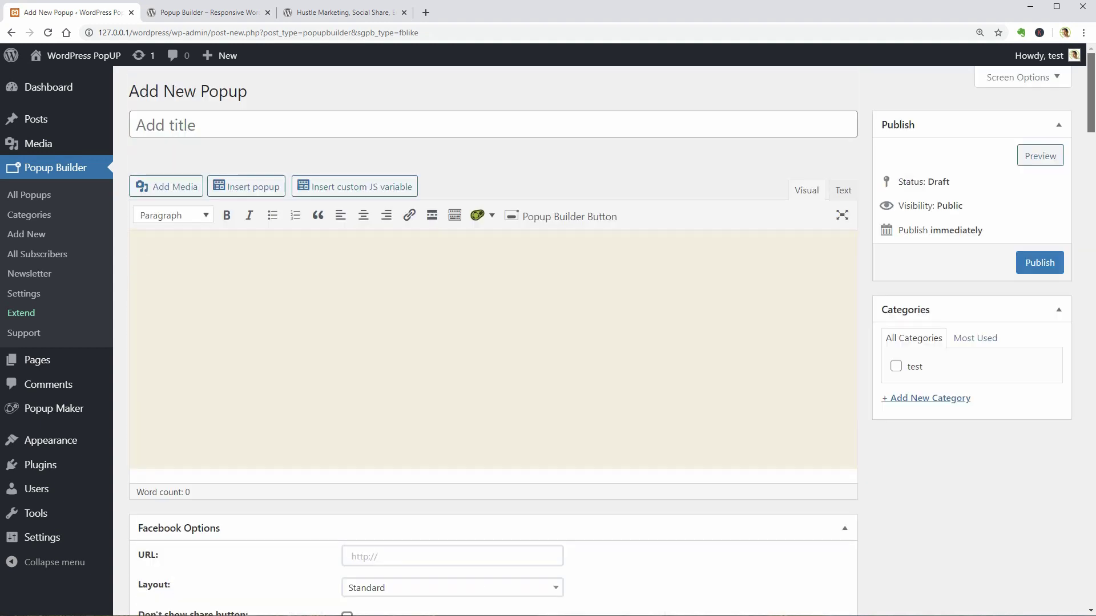
Title the popup 'Facebook Page' with text 'follow me on Facebook', then preview it
{"action": "left_click", "coordinate": [284, 125]}
{"action": "type", "text": "Facebook Page"}
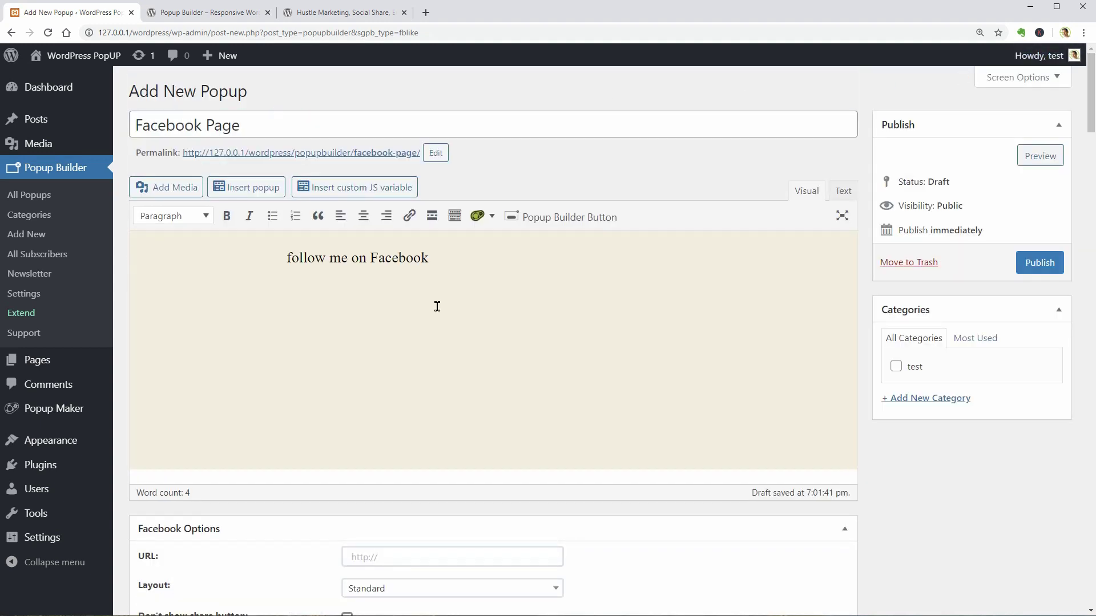
{"action": "left_click", "coordinate": [1039, 155]}
{"action": "left_click", "coordinate": [698, 370]}
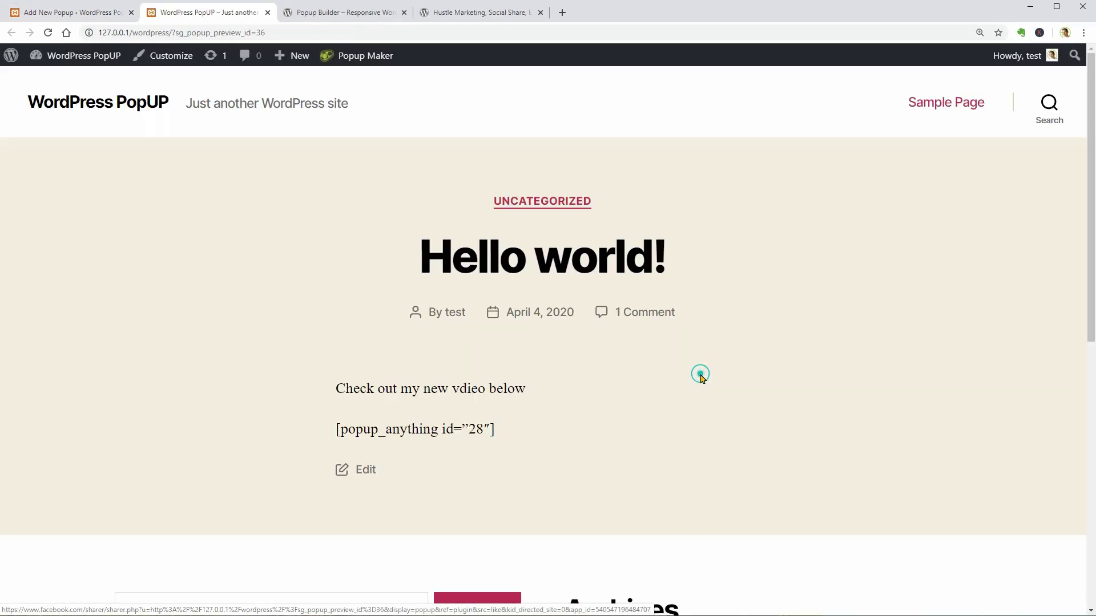
{"action": "left_click", "coordinate": [267, 12]}
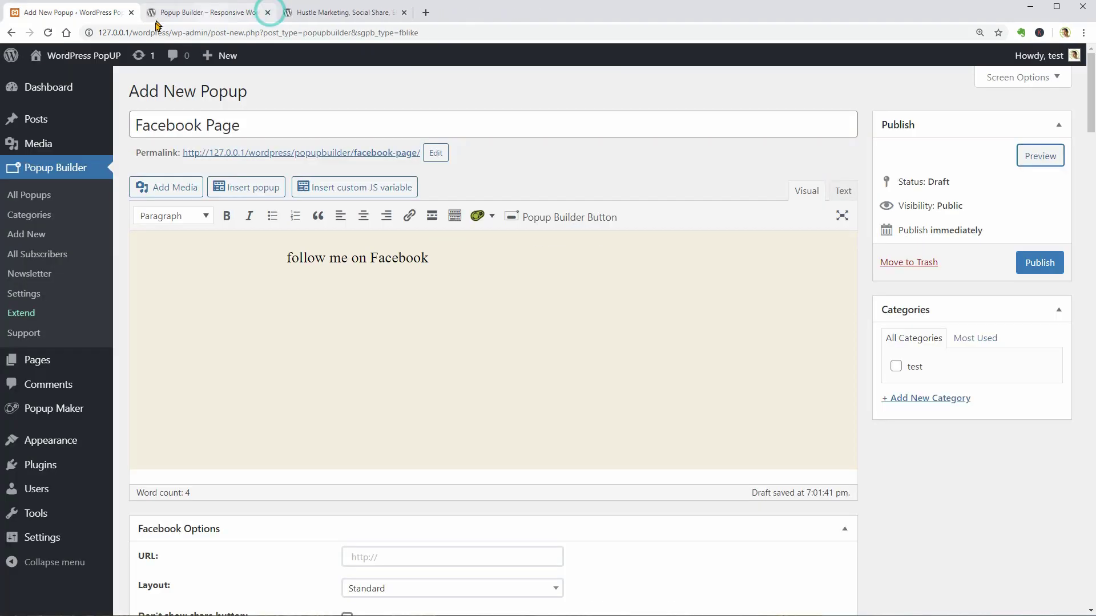
Leave the Facebook popup editor and start a new Subscription popup
{"action": "left_click", "coordinate": [25, 234]}
{"action": "left_click", "coordinate": [603, 100]}
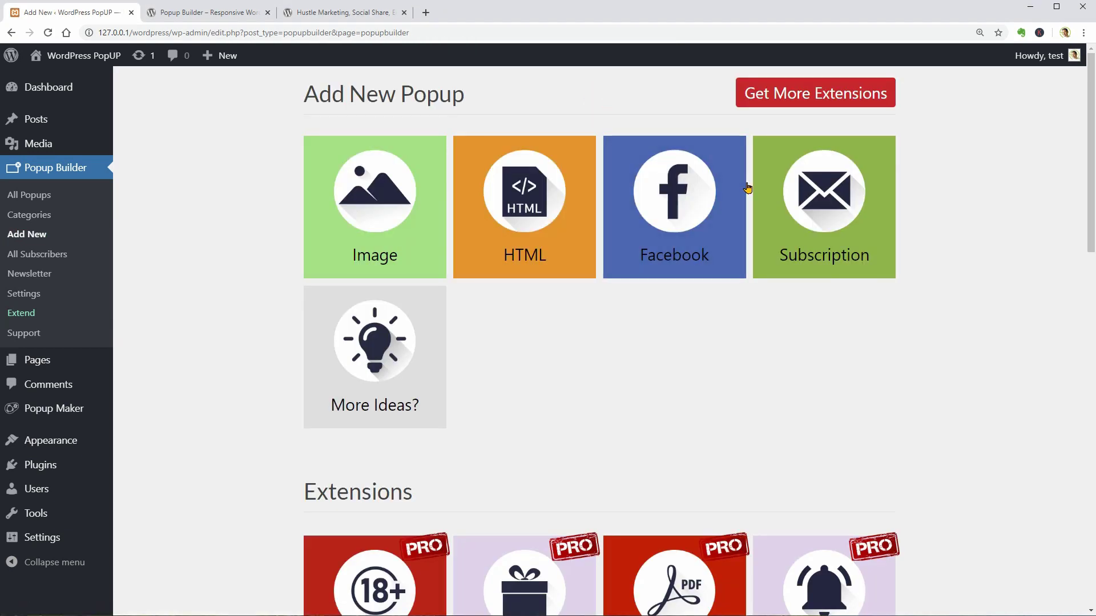
{"action": "left_click", "coordinate": [839, 230]}
{"action": "scroll", "coordinate": [553, 372], "scroll_direction": "down", "scroll_amount": 3}
{"action": "scroll", "coordinate": [556, 377], "scroll_direction": "down", "scroll_amount": 2}
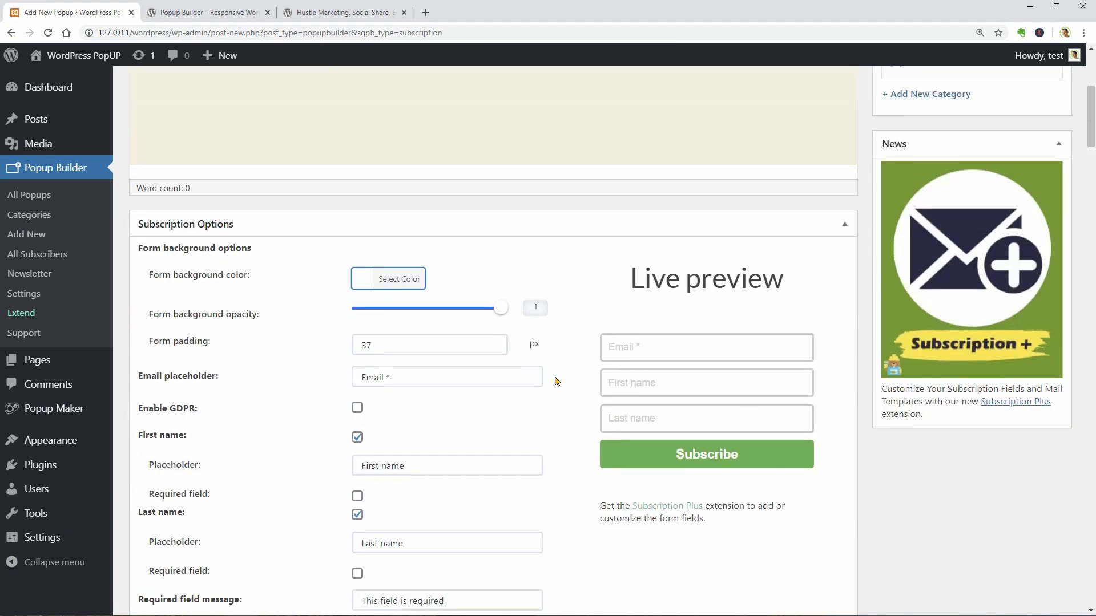
Test the email and name fields in the preview, toggling first and last name off and back on
{"action": "left_click", "coordinate": [617, 344]}
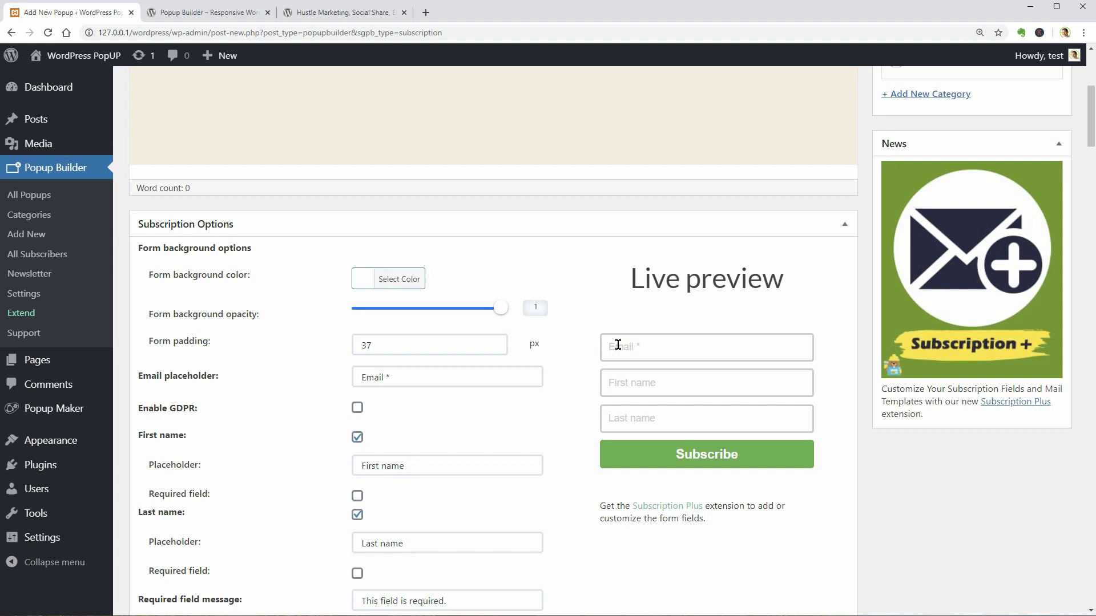
{"action": "left_click", "coordinate": [619, 378]}
{"action": "left_click", "coordinate": [621, 421]}
{"action": "left_click", "coordinate": [357, 436]}
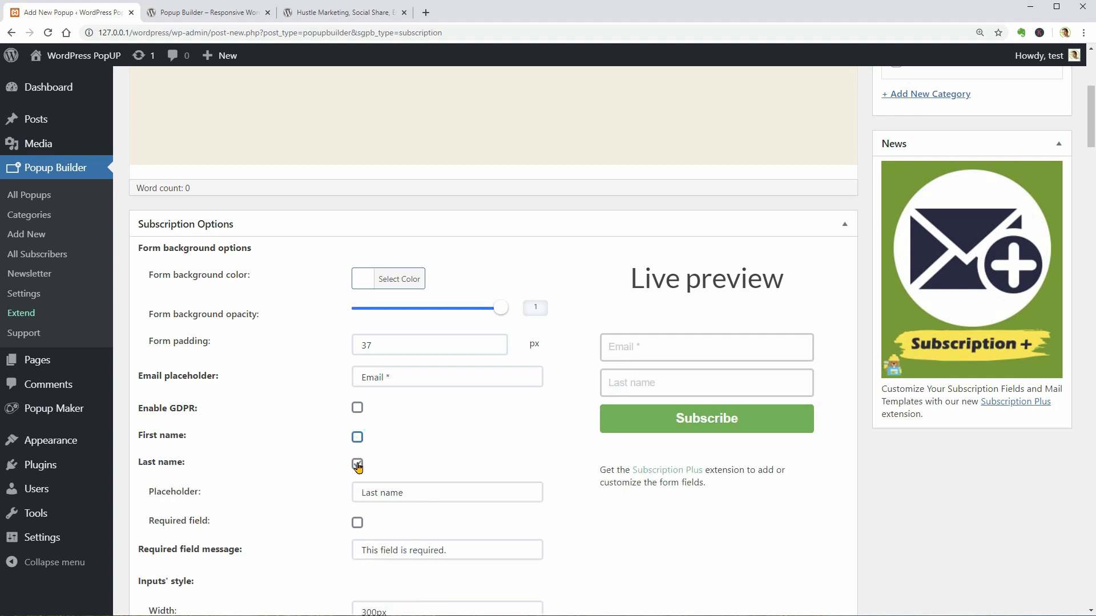
{"action": "left_click", "coordinate": [357, 464]}
{"action": "left_click", "coordinate": [356, 465]}
{"action": "left_click", "coordinate": [357, 437]}
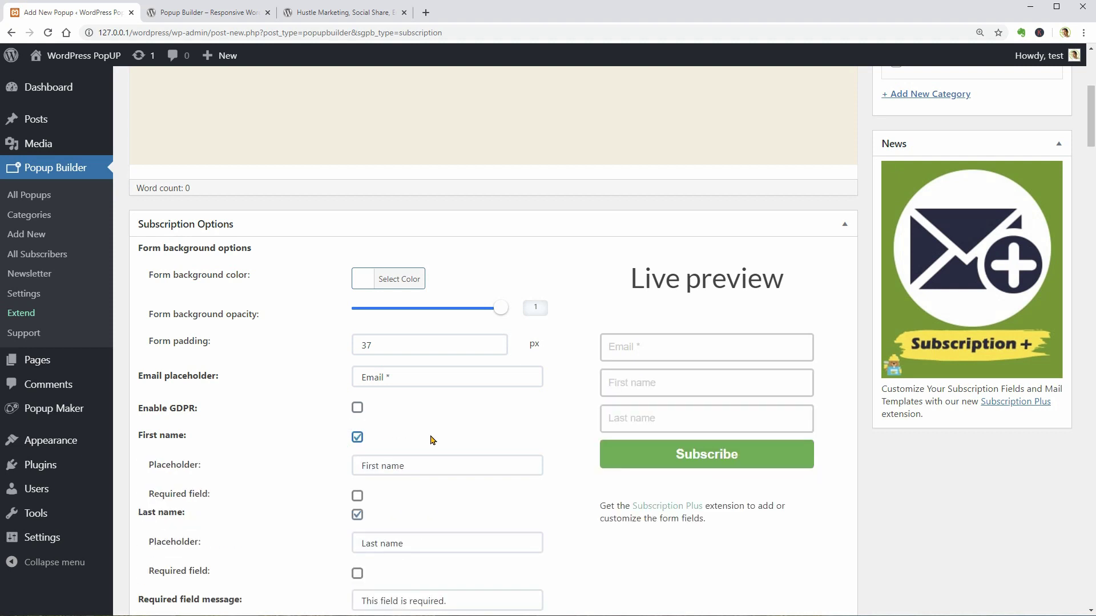
Give the form a blue background and raise its padding to 46
{"action": "left_click", "coordinate": [390, 278]}
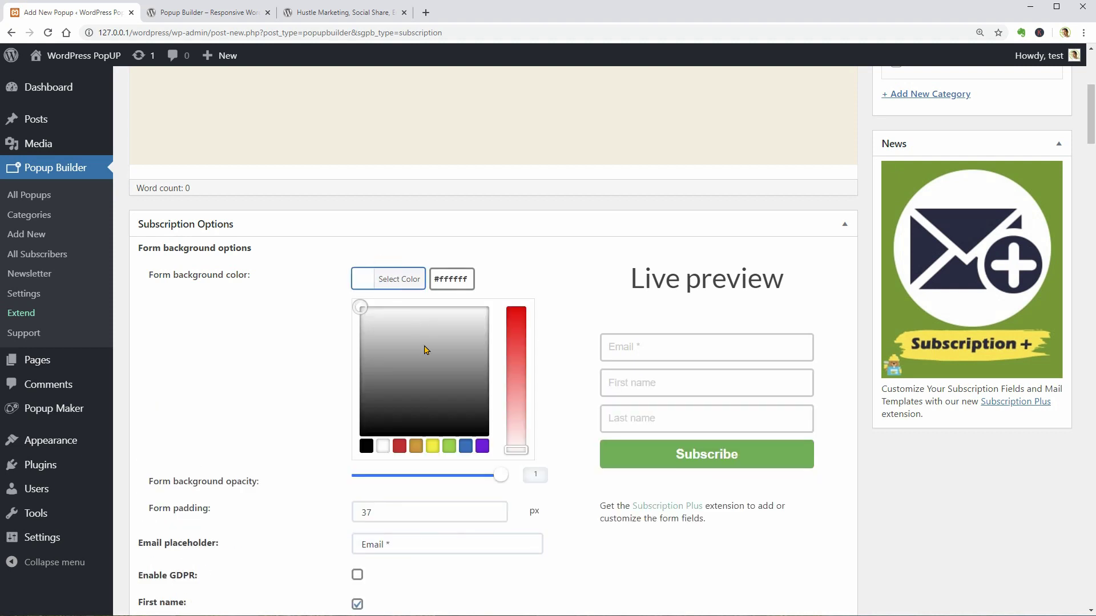
{"action": "left_click", "coordinate": [467, 446]}
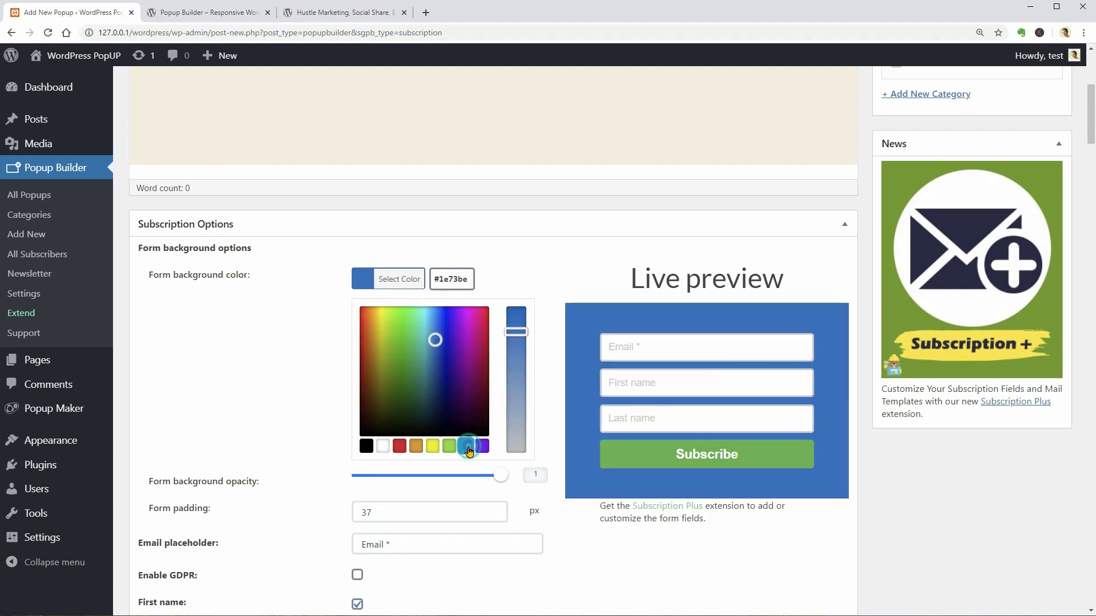
{"action": "left_click", "coordinate": [401, 281]}
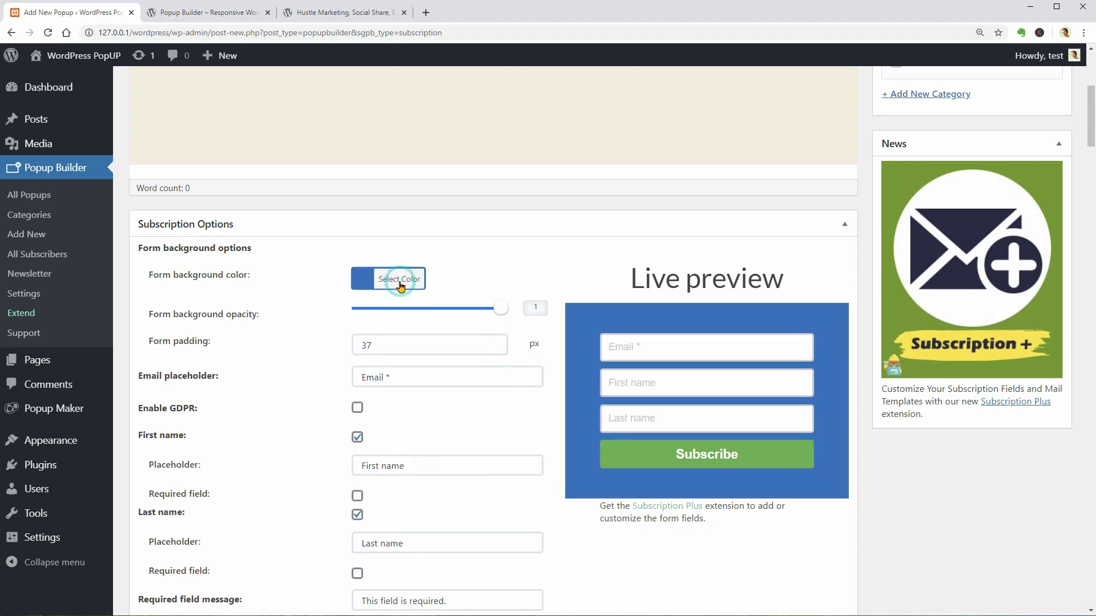
{"action": "left_click", "coordinate": [493, 342]}
{"action": "left_click", "coordinate": [493, 342]}
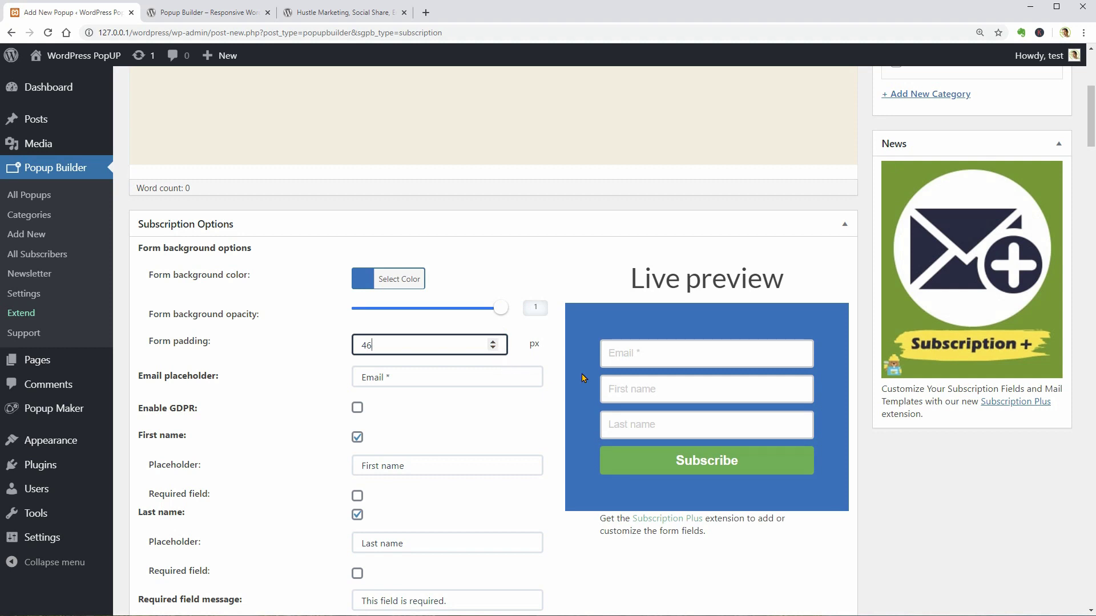
Add the GDPR 'Accept Terms' consent checkbox and select its confirmation text for editing
{"action": "left_click", "coordinate": [357, 408]}
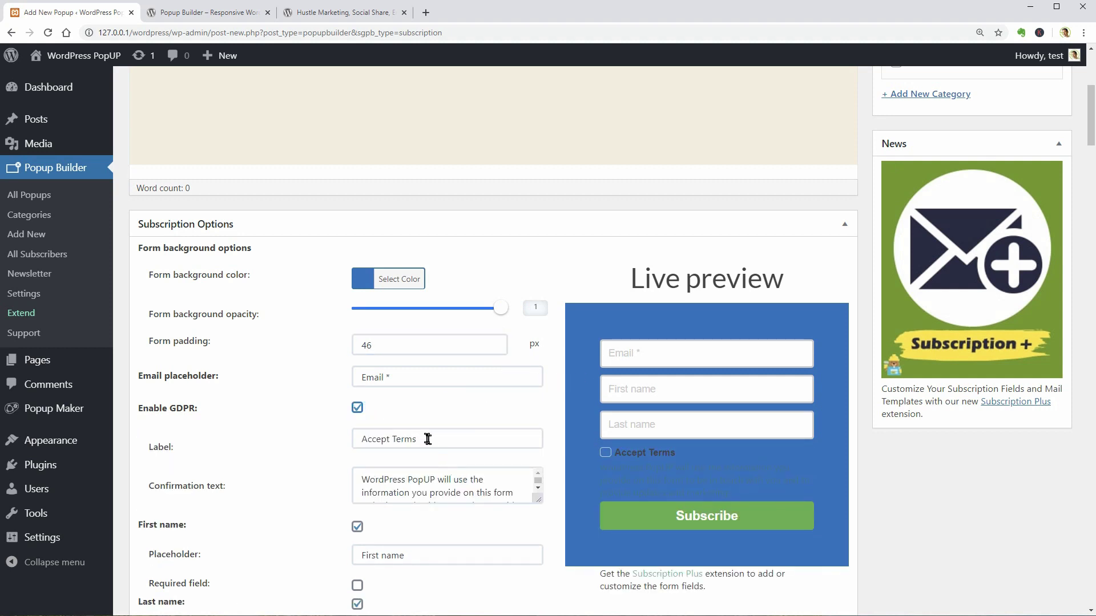
{"action": "double_click", "coordinate": [427, 440]}
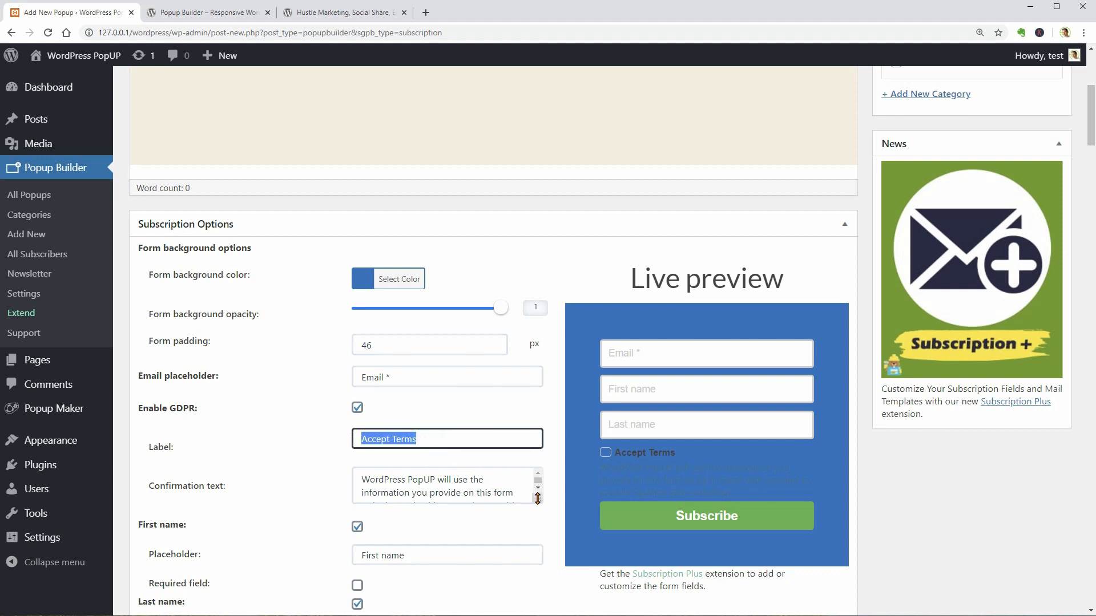
{"action": "left_click_drag", "start_coordinate": [536, 498], "coordinate": [537, 555]}
{"action": "triple_click", "coordinate": [416, 524]}
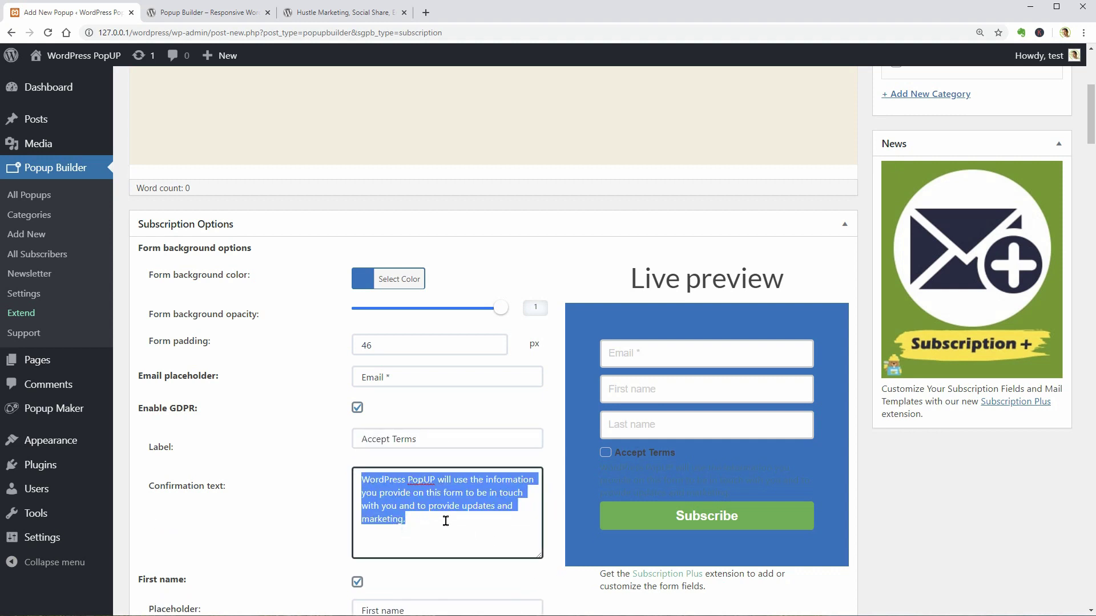
{"action": "scroll", "coordinate": [446, 522], "scroll_direction": "down", "scroll_amount": 1}
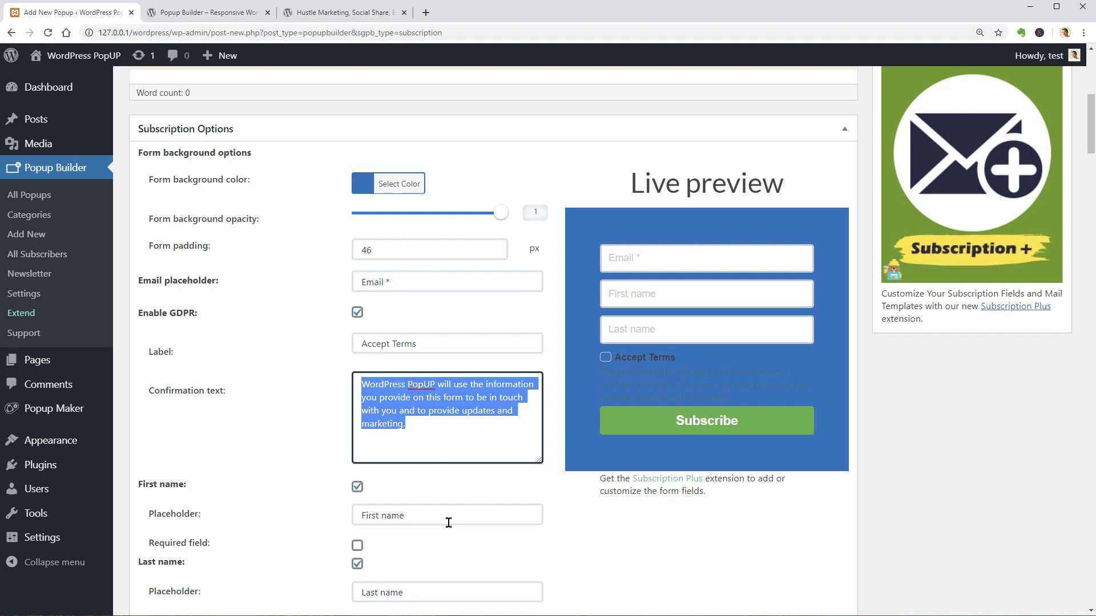
{"action": "scroll", "coordinate": [448, 524], "scroll_direction": "up", "scroll_amount": 3}
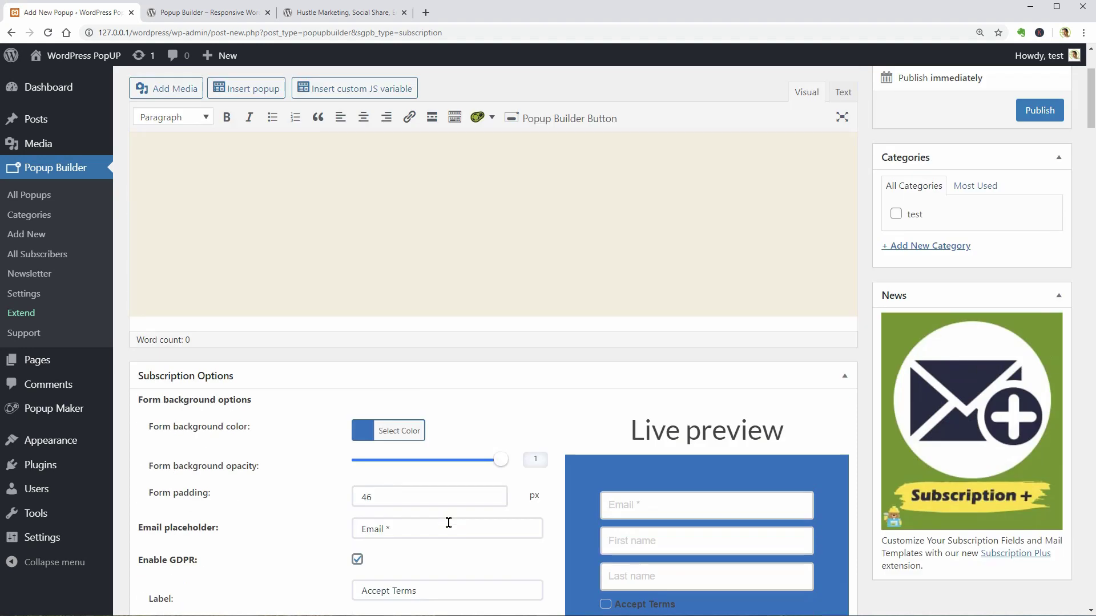
{"action": "scroll", "coordinate": [449, 524], "scroll_direction": "up", "scroll_amount": 3}
{"action": "scroll", "coordinate": [448, 523], "scroll_direction": "up", "scroll_amount": 1}
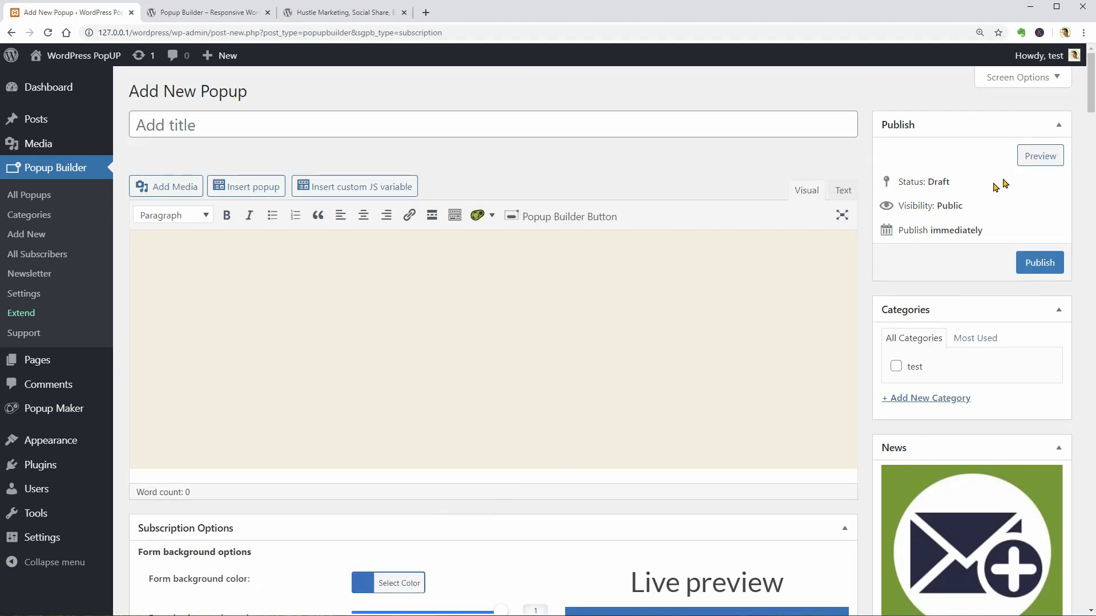
Preview the blue subscription popup on the live site, then dismiss it
{"action": "left_click", "coordinate": [1039, 157]}
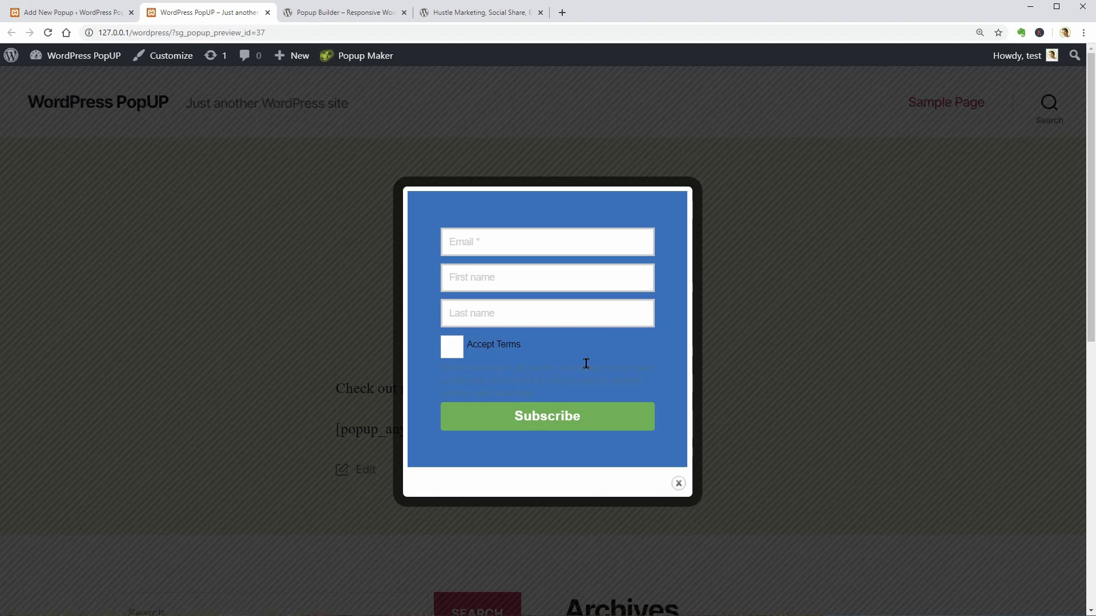
{"action": "left_click", "coordinate": [681, 488]}
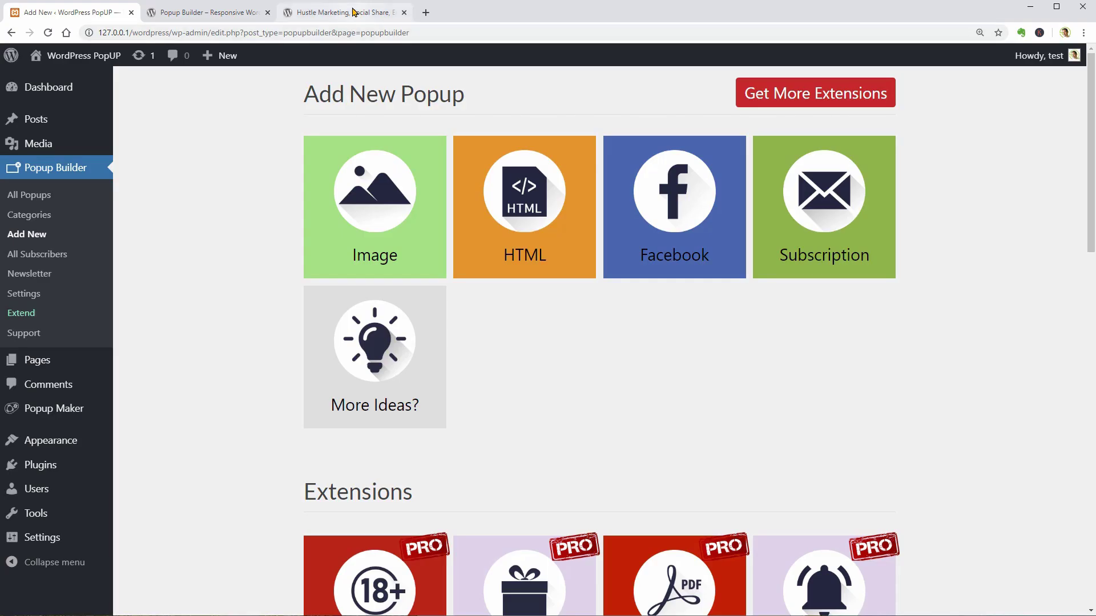
Review Hustle's wordpress.org listing, then return to the admin Plugins page
{"action": "left_click", "coordinate": [352, 12]}
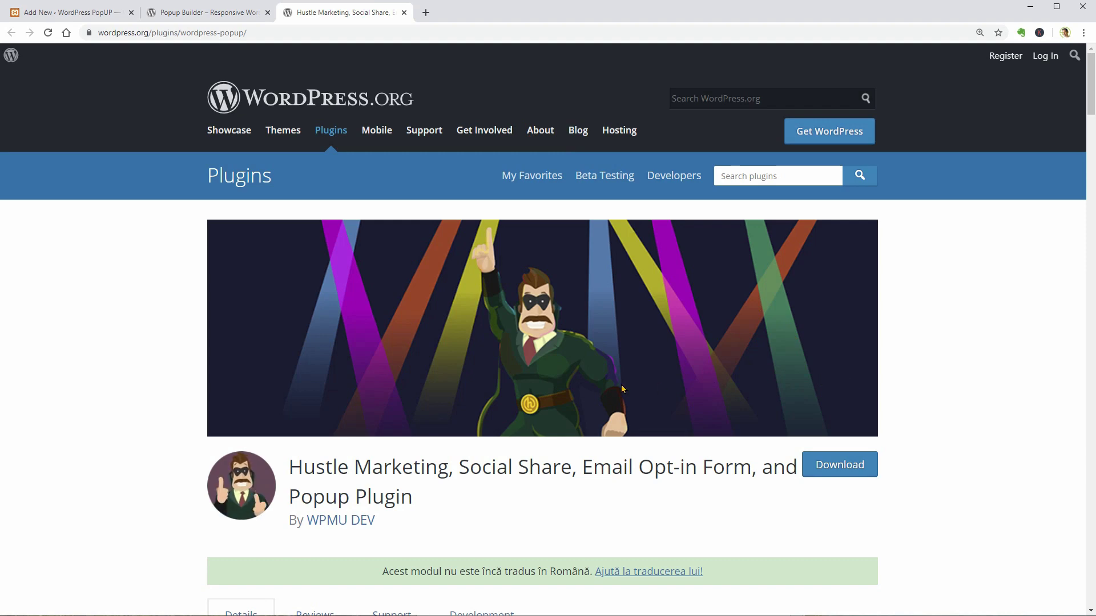
{"action": "scroll", "coordinate": [622, 389], "scroll_direction": "down", "scroll_amount": 3}
{"action": "scroll", "coordinate": [622, 389], "scroll_direction": "down", "scroll_amount": 2}
{"action": "scroll", "coordinate": [622, 389], "scroll_direction": "down", "scroll_amount": 2}
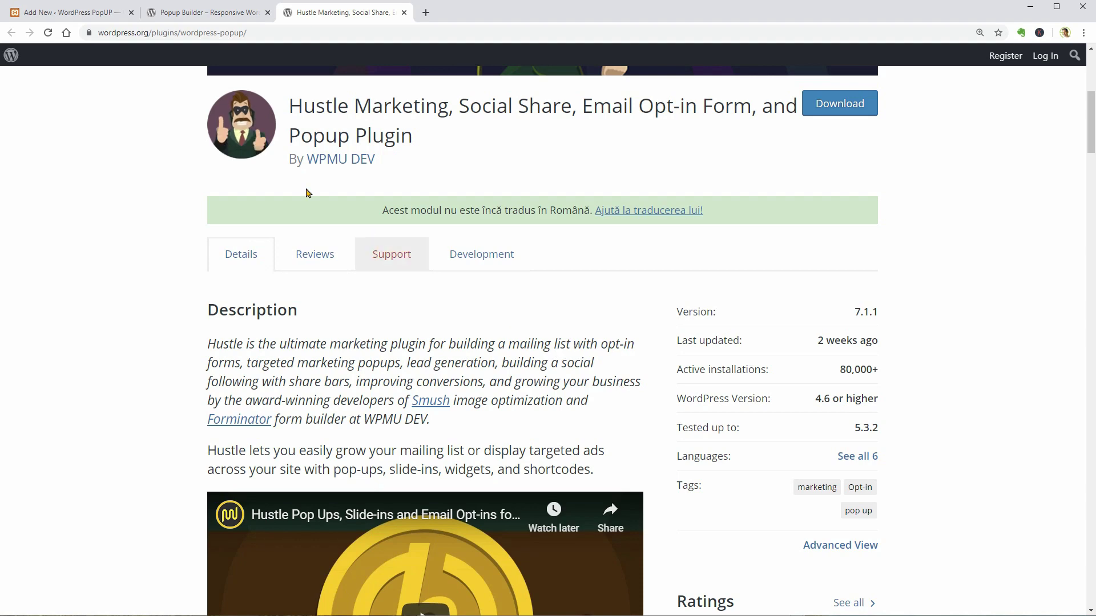
{"action": "left_click", "coordinate": [68, 12]}
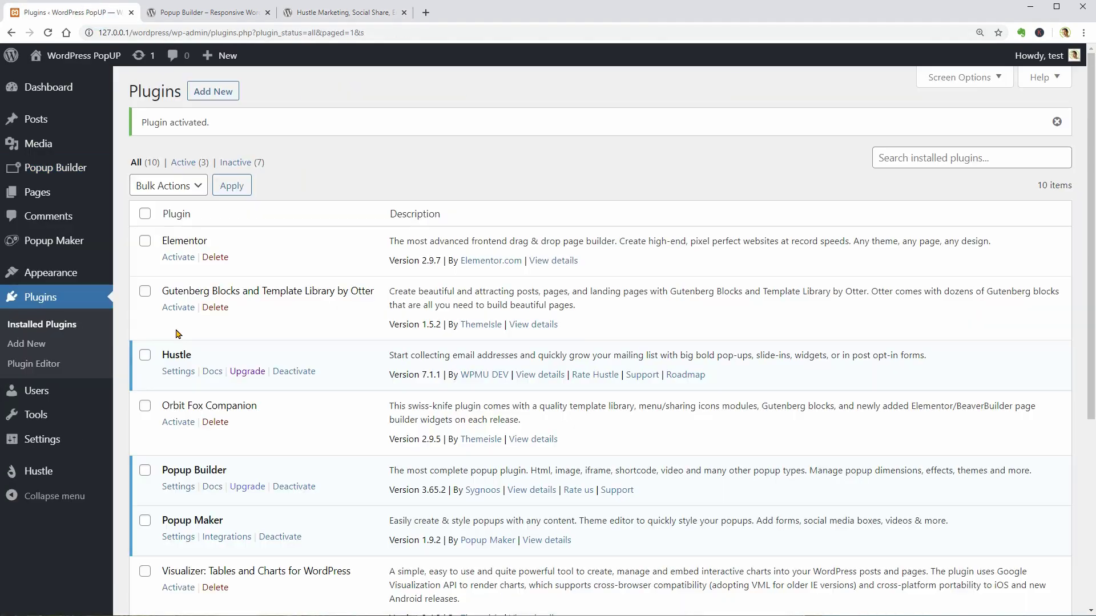
{"action": "mouse_move", "coordinate": [39, 472]}
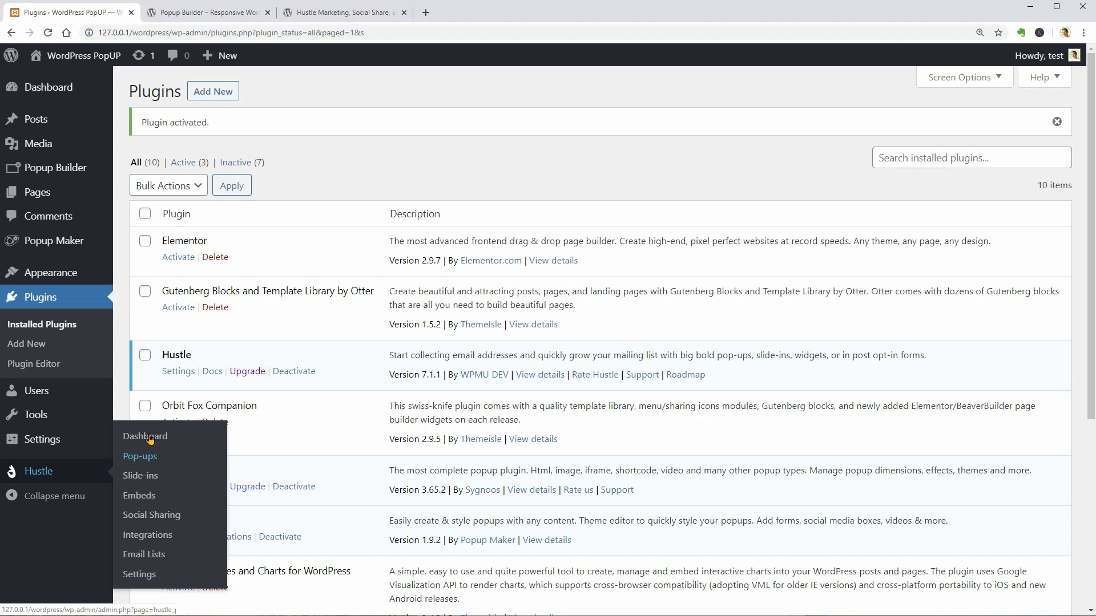
From the Hustle dashboard, compare the module types and create a Pop-up module
{"action": "left_click", "coordinate": [153, 435]}
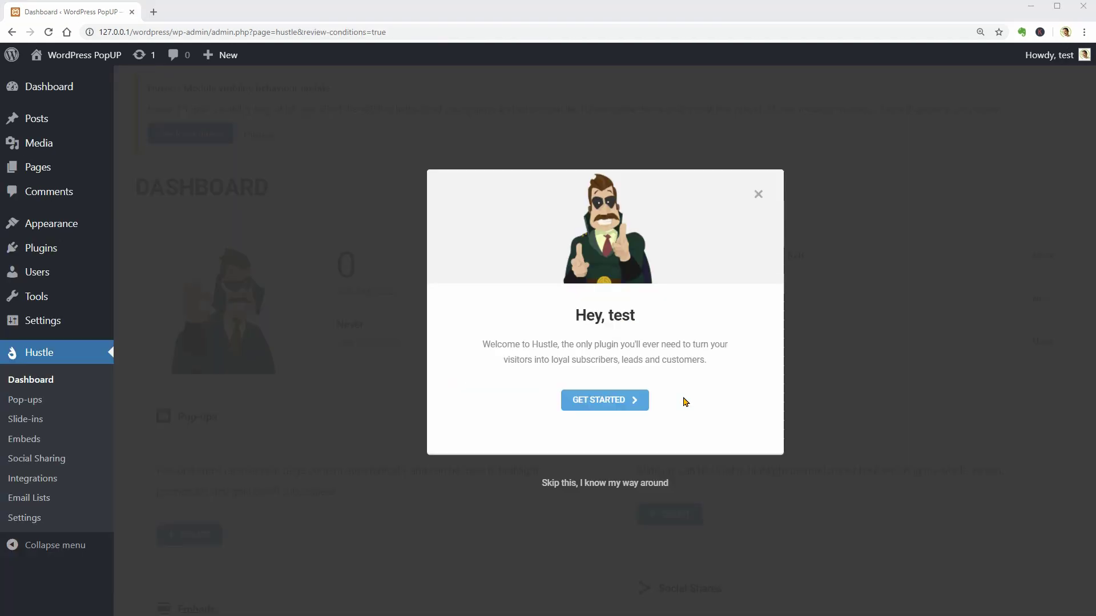
{"action": "left_click", "coordinate": [651, 404]}
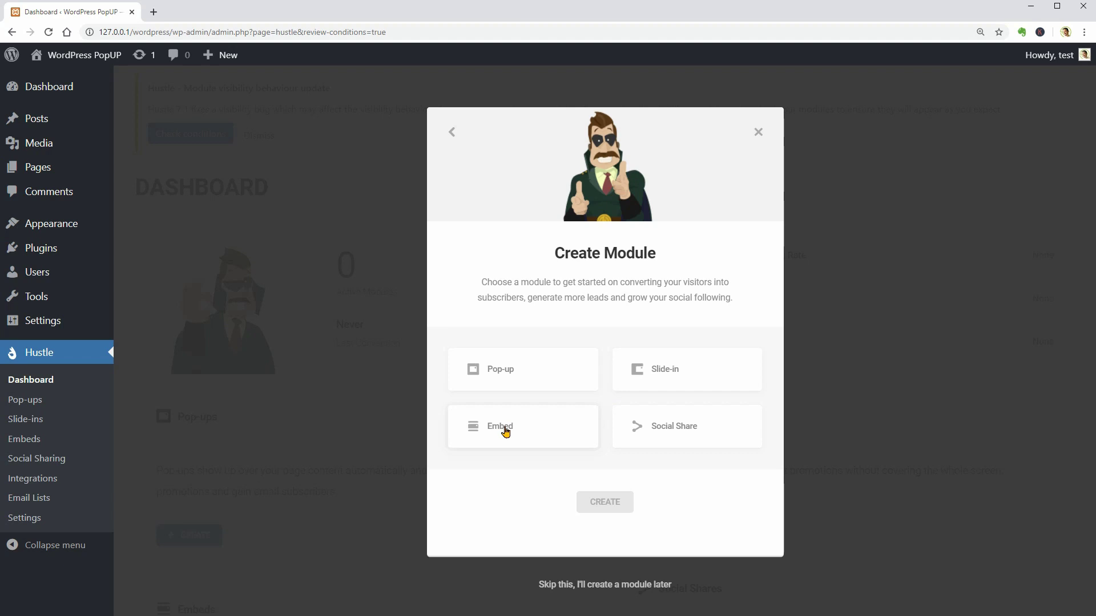
{"action": "left_click", "coordinate": [535, 387]}
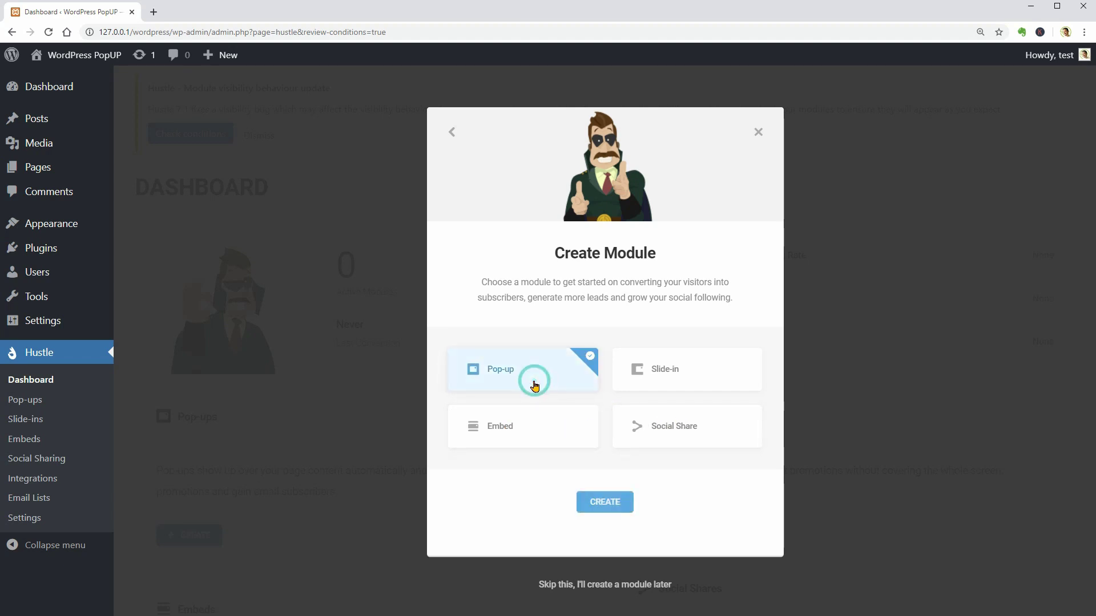
{"action": "left_click", "coordinate": [673, 377]}
{"action": "left_click", "coordinate": [548, 426]}
{"action": "left_click", "coordinate": [668, 425]}
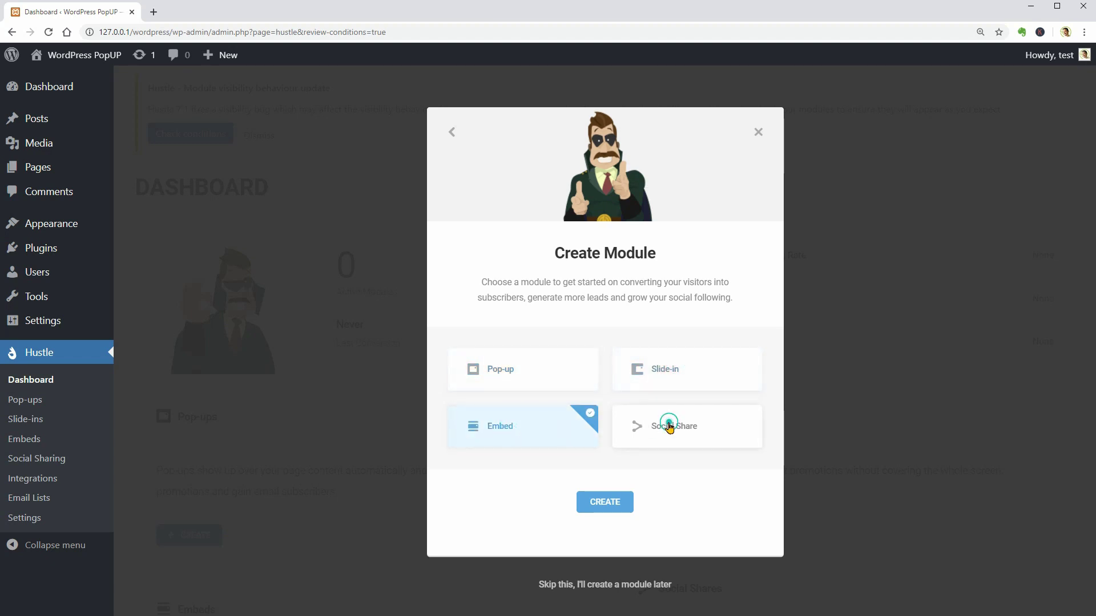
{"action": "left_click", "coordinate": [540, 371]}
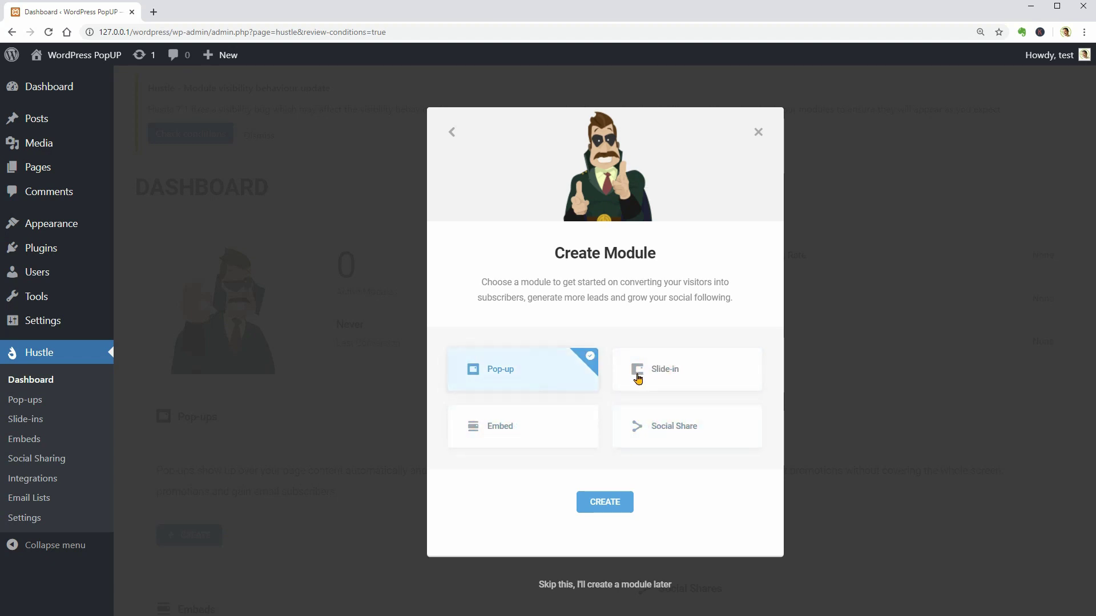
{"action": "left_click", "coordinate": [605, 501]}
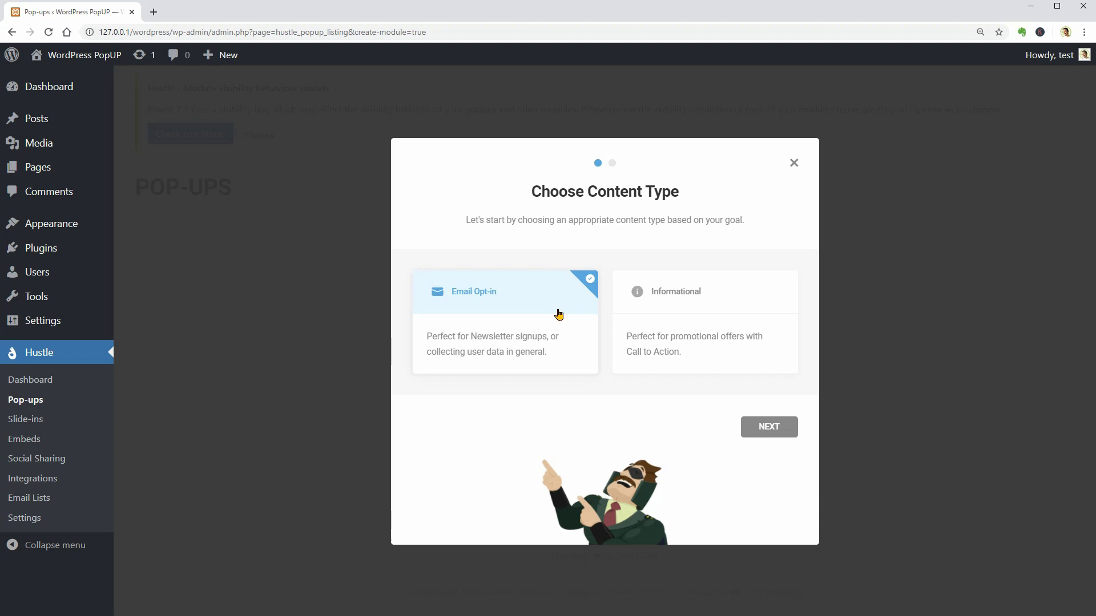
Choose Informational content, name the pop-up 'HUGE DISCOUNT', and open its editor
{"action": "left_click", "coordinate": [716, 307]}
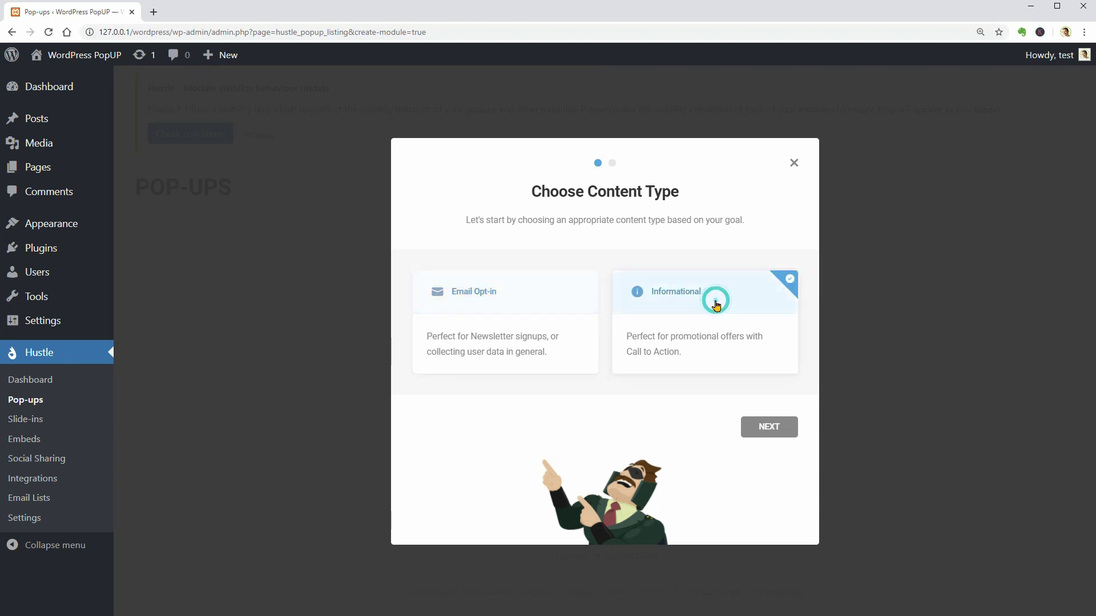
{"action": "left_click", "coordinate": [769, 427]}
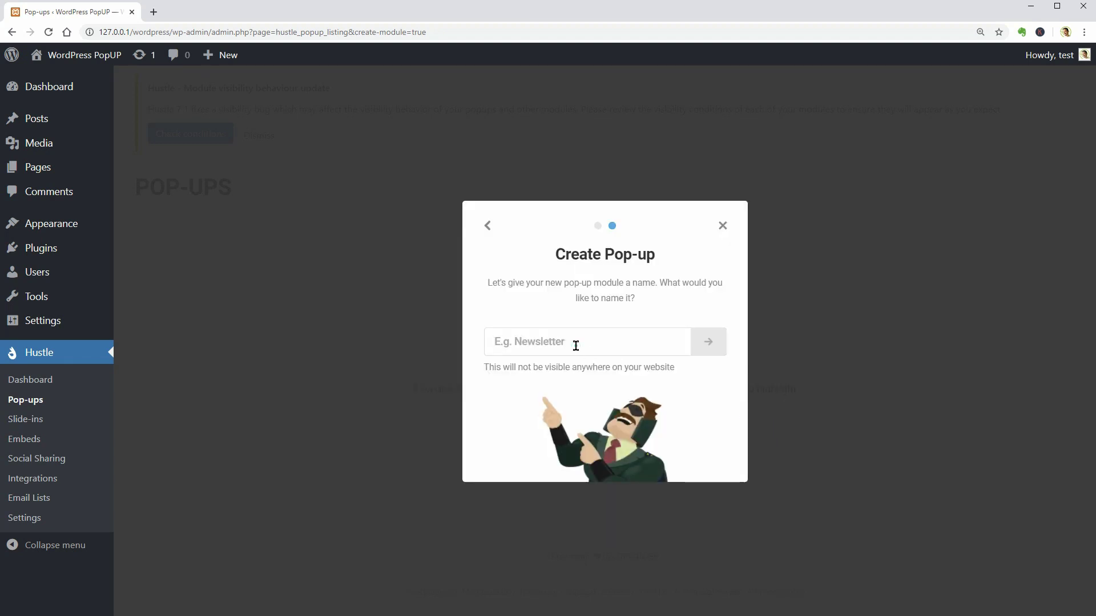
{"action": "left_click", "coordinate": [576, 345]}
{"action": "type", "text": "HUGE DISCOUNT"}
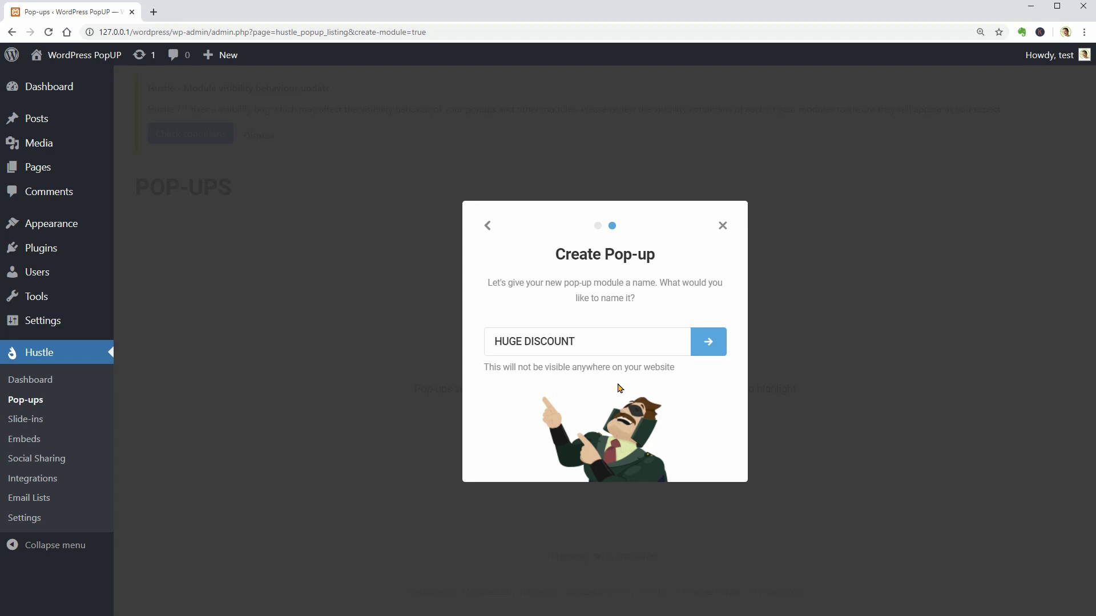
{"action": "left_click", "coordinate": [708, 342]}
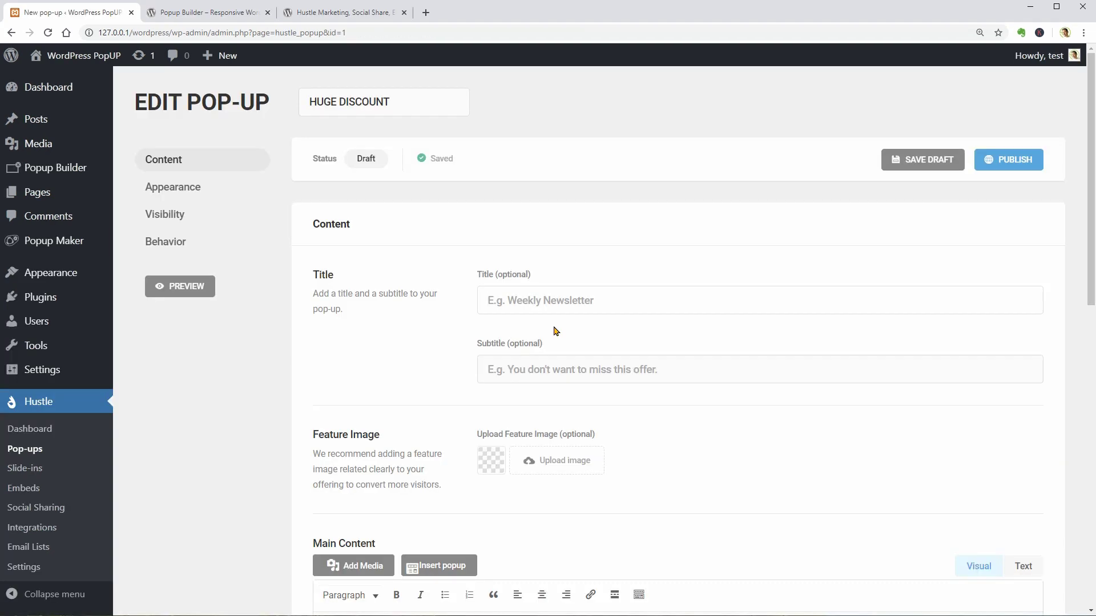
{"action": "type", "text": "TITLE"}
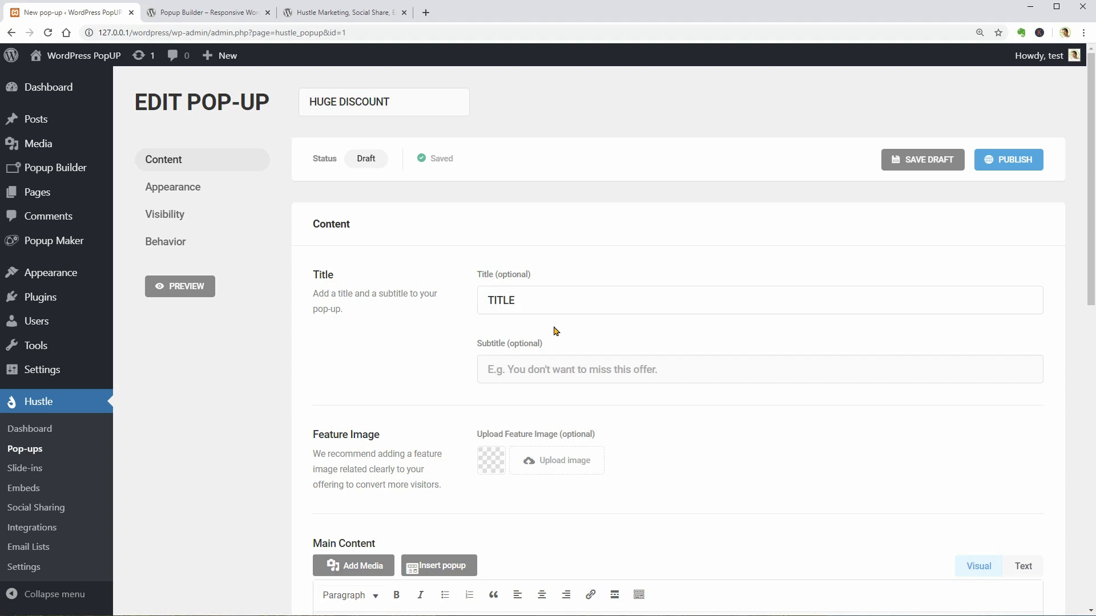
Enter 'subtitle' in the pop-up's Subtitle field
{"action": "left_click", "coordinate": [546, 371]}
{"action": "type", "text": "subtitle"}
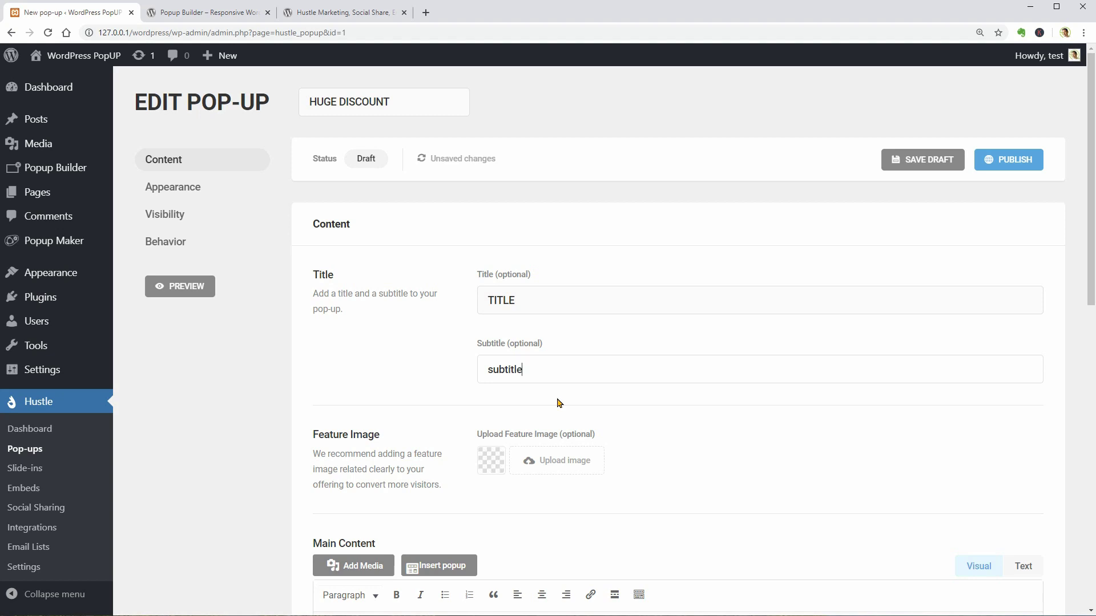
{"action": "scroll", "coordinate": [557, 402], "scroll_direction": "down", "scroll_amount": 2}
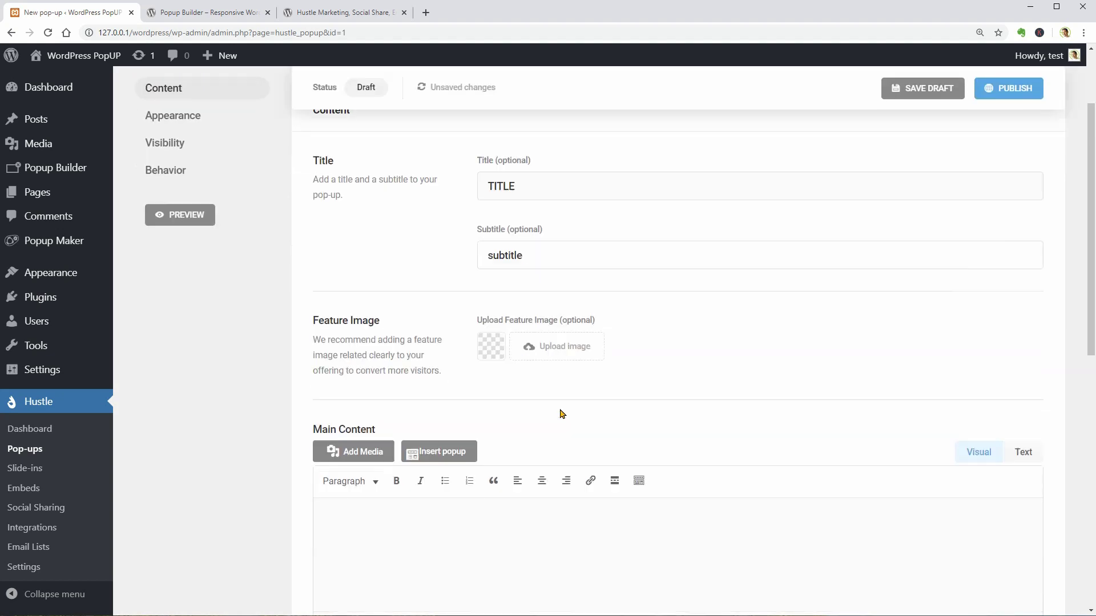
{"action": "scroll", "coordinate": [560, 413], "scroll_direction": "down", "scroll_amount": 2}
{"action": "scroll", "coordinate": [561, 414], "scroll_direction": "down", "scroll_amount": 2}
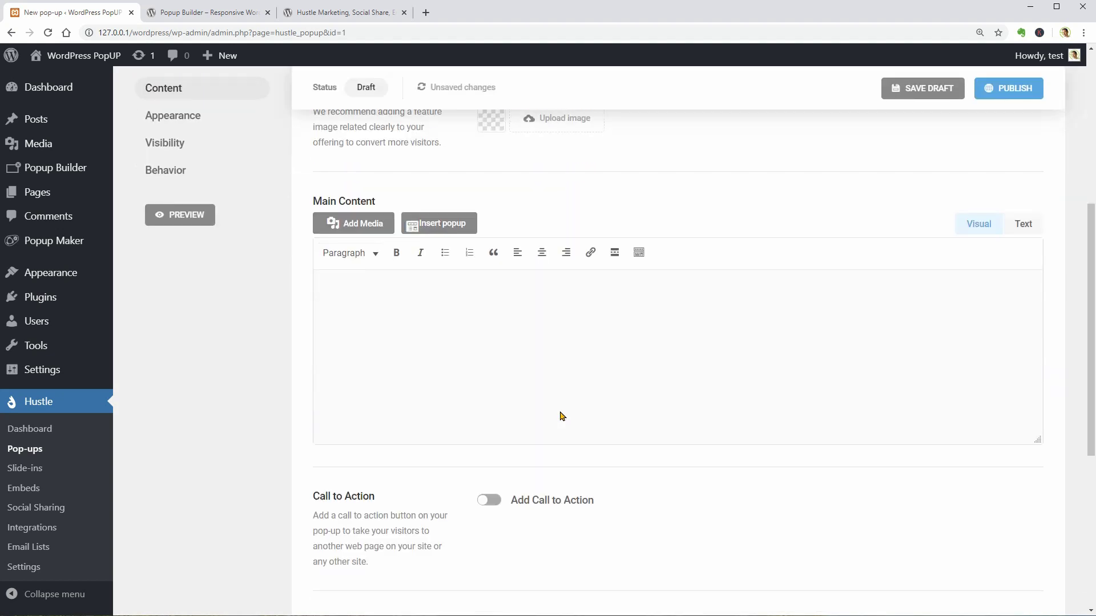
{"action": "scroll", "coordinate": [561, 415], "scroll_direction": "down", "scroll_amount": 1}
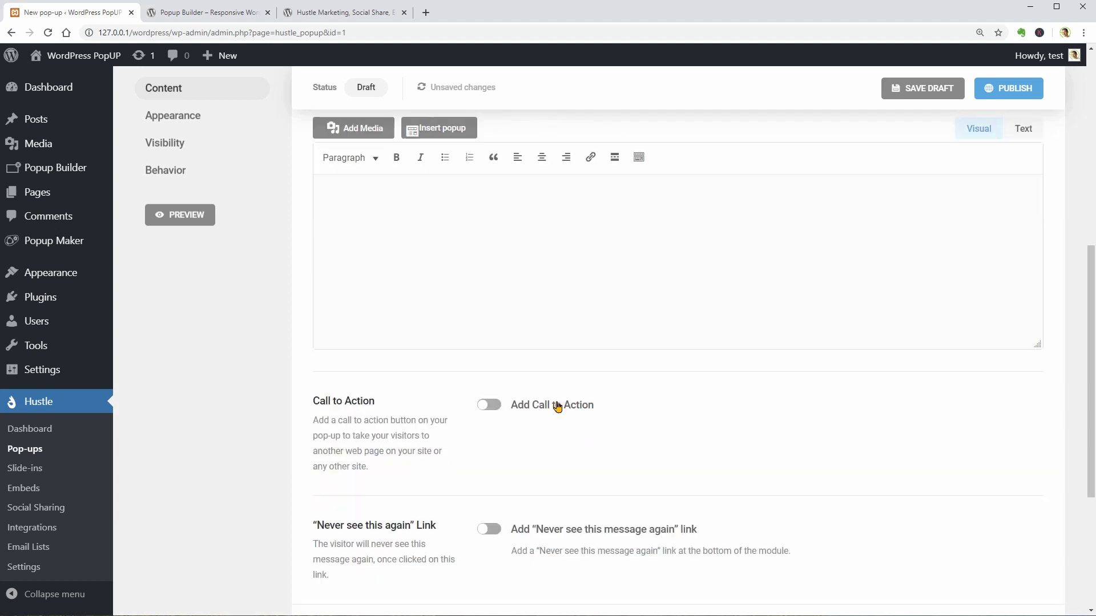
{"action": "left_click", "coordinate": [174, 115]}
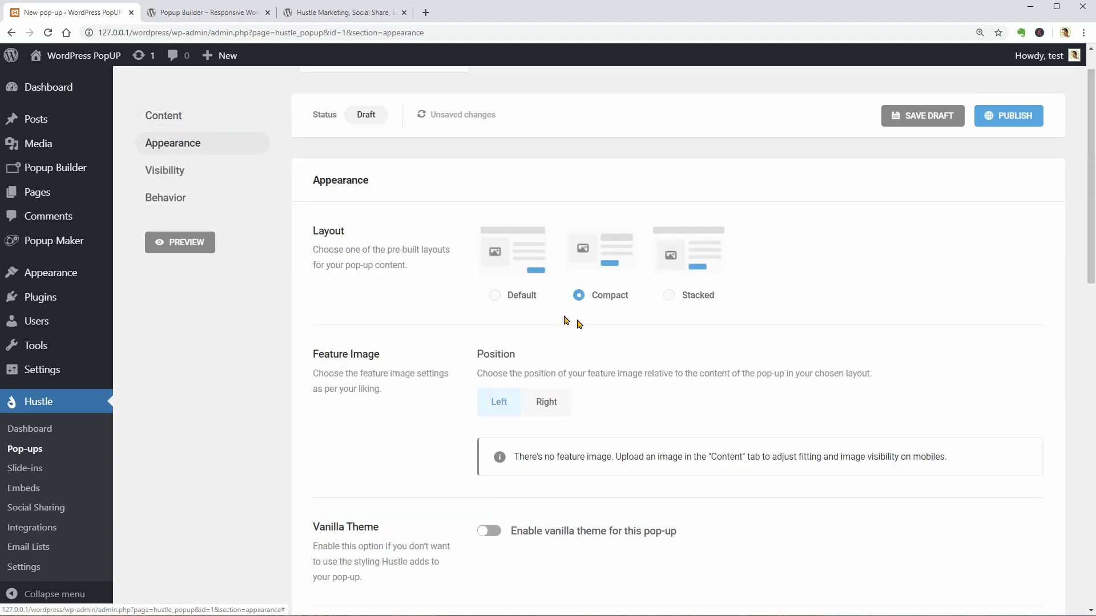
{"action": "scroll", "coordinate": [680, 310], "scroll_direction": "down", "scroll_amount": 1}
{"action": "scroll", "coordinate": [680, 313], "scroll_direction": "down", "scroll_amount": 1}
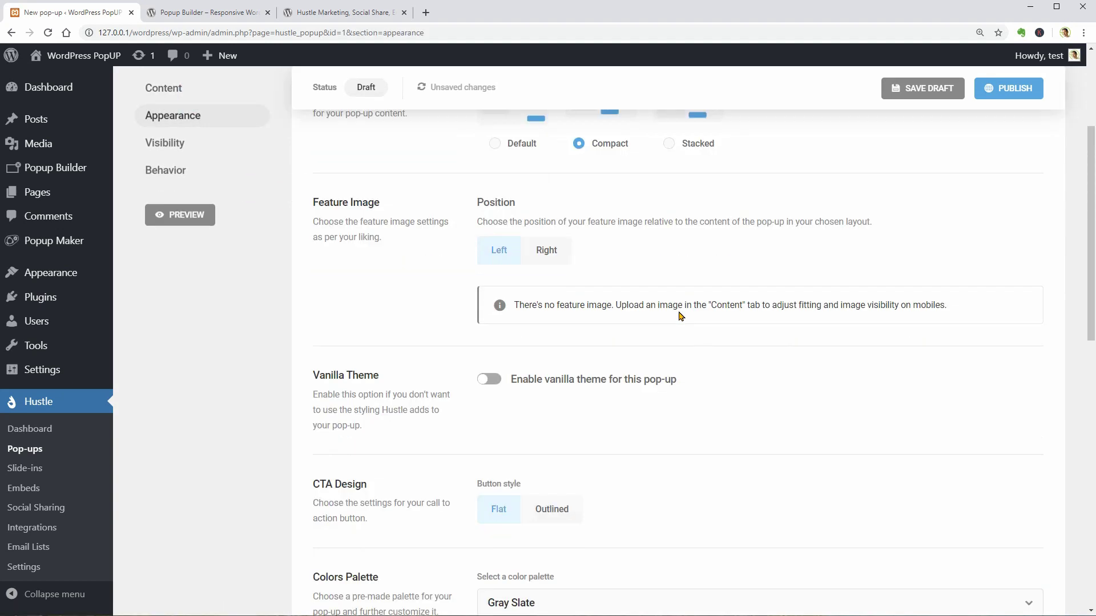
{"action": "left_click", "coordinate": [165, 142]}
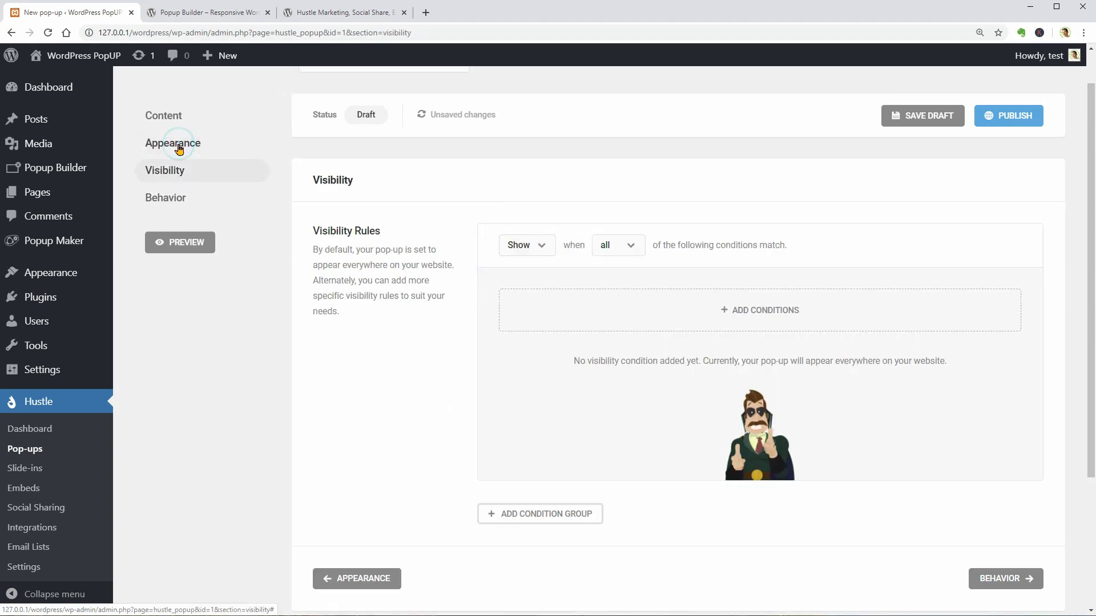
{"action": "left_click", "coordinate": [166, 197]}
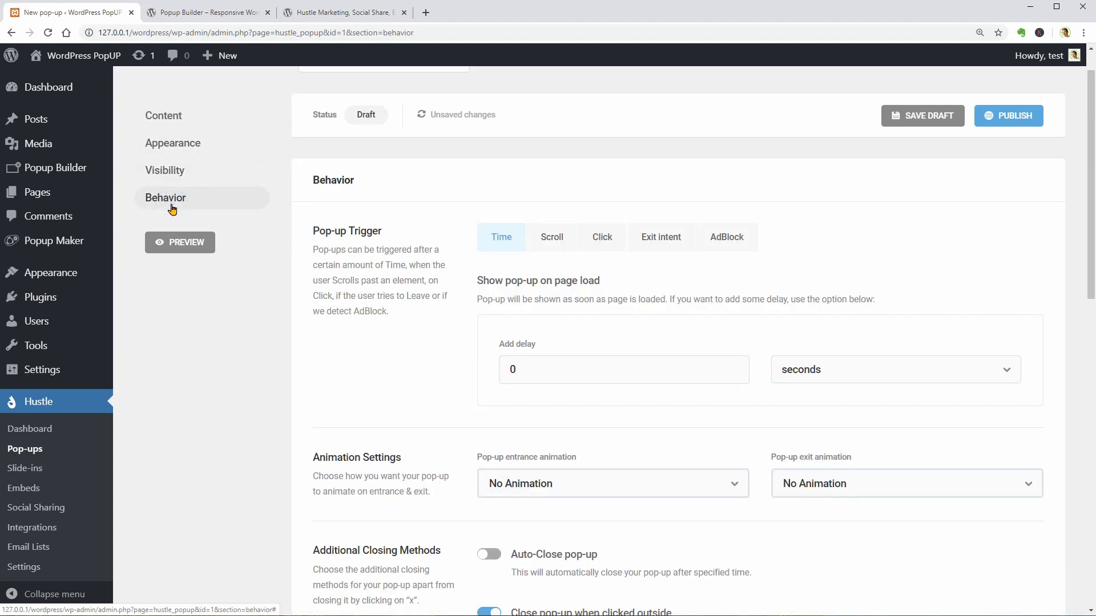
{"action": "left_click", "coordinate": [174, 142]}
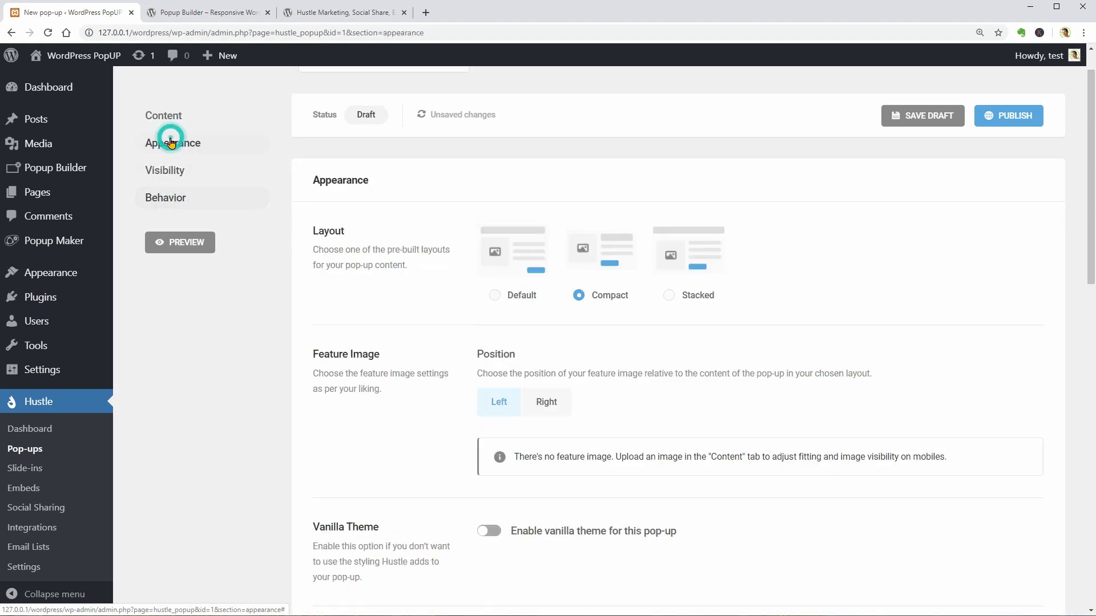
{"action": "left_click", "coordinate": [503, 295]}
{"action": "left_click", "coordinate": [579, 295]}
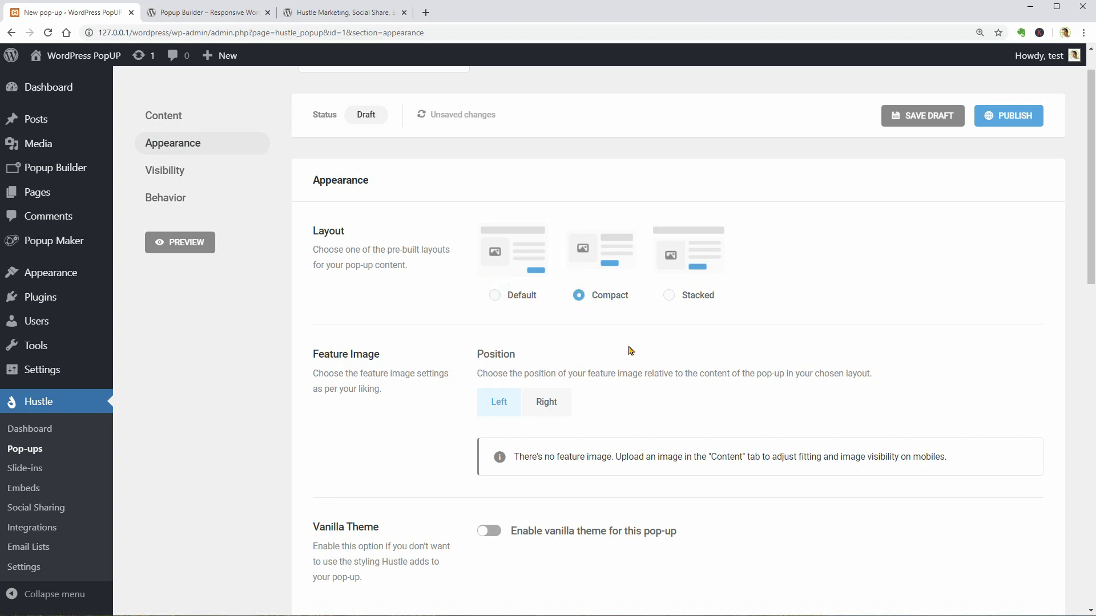
{"action": "scroll", "coordinate": [629, 350], "scroll_direction": "down", "scroll_amount": 3}
{"action": "scroll", "coordinate": [600, 325], "scroll_direction": "down", "scroll_amount": 3}
{"action": "scroll", "coordinate": [589, 290], "scroll_direction": "down", "scroll_amount": 2}
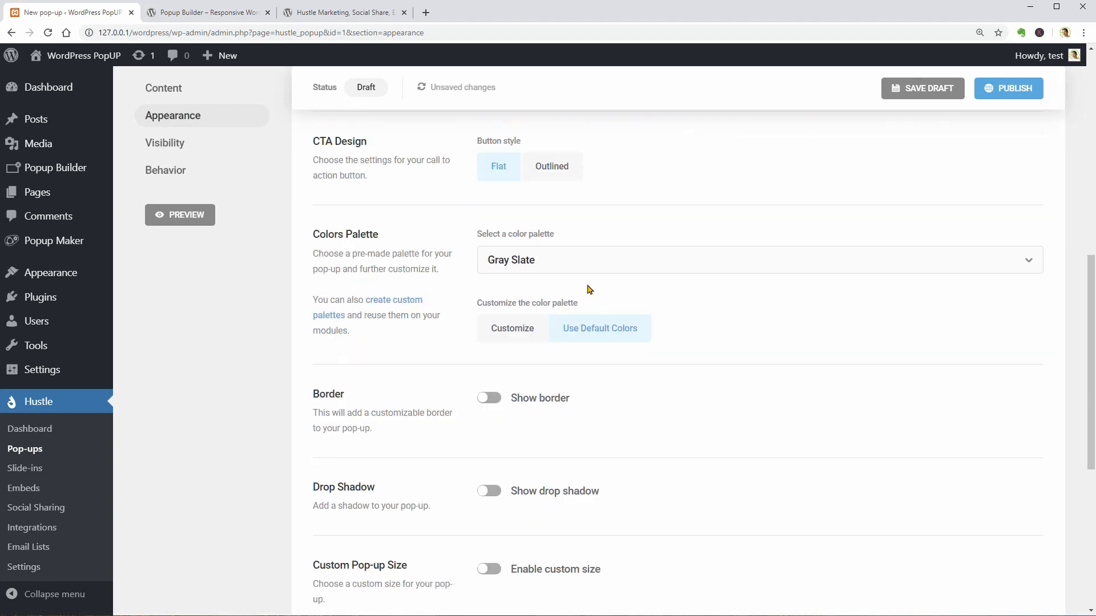
Apply the Sunrise palette, open its customisation, check Basic and Content colours, and preview
{"action": "left_click", "coordinate": [565, 259]}
{"action": "scroll", "coordinate": [561, 400], "scroll_direction": "down", "scroll_amount": 2}
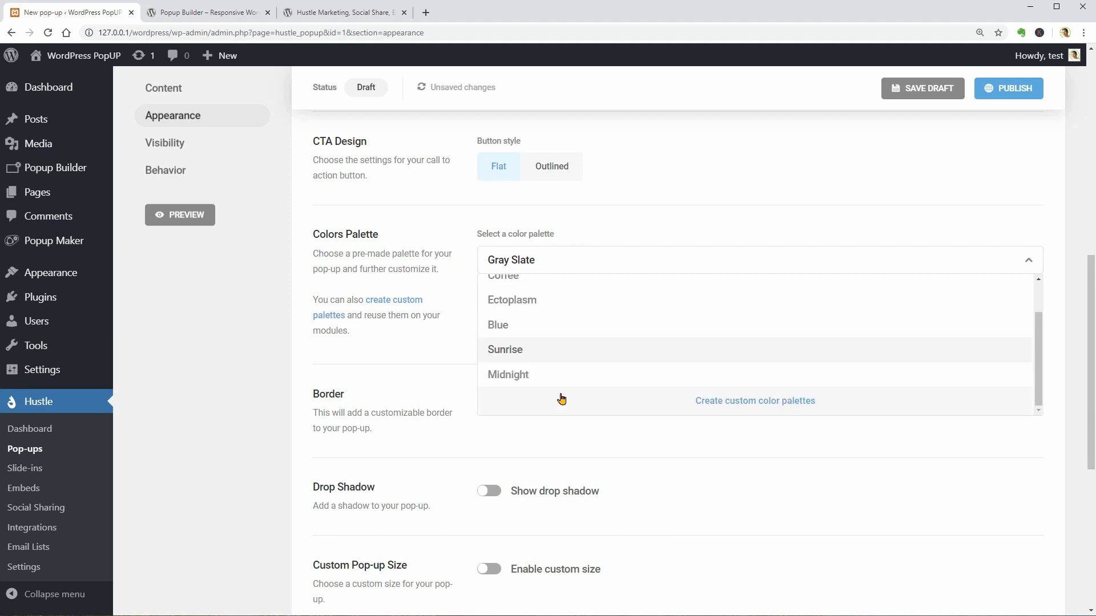
{"action": "left_click", "coordinate": [553, 351]}
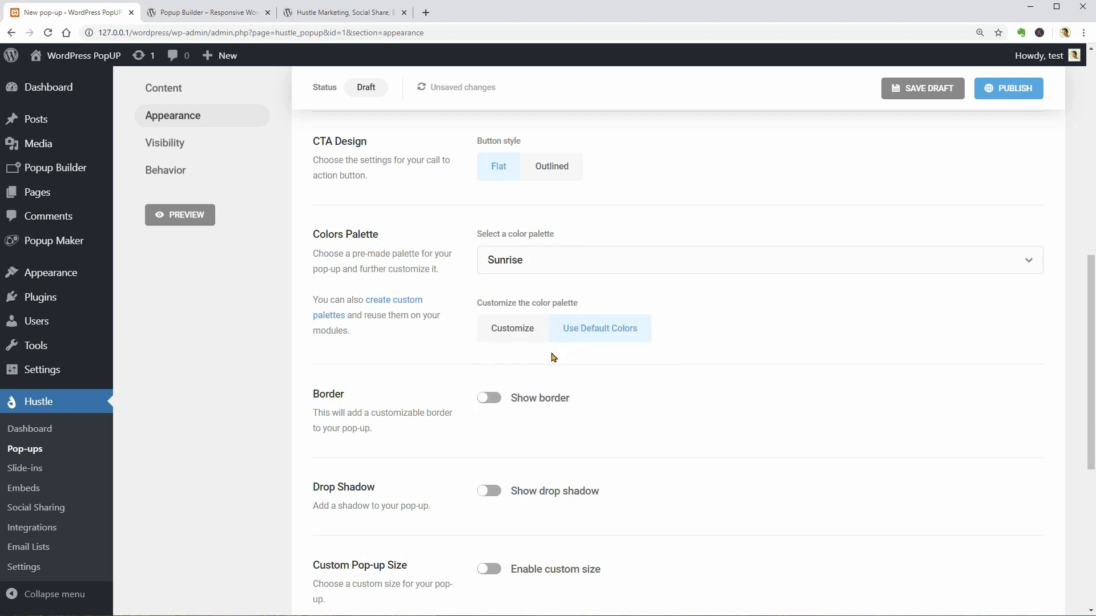
{"action": "left_click", "coordinate": [511, 332]}
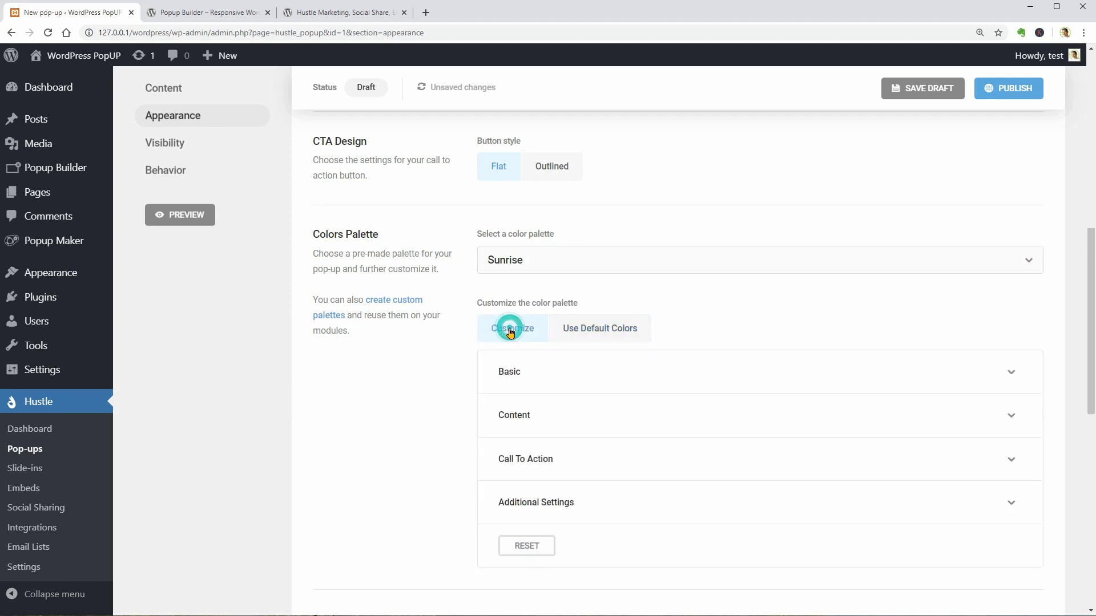
{"action": "scroll", "coordinate": [586, 375], "scroll_direction": "down", "scroll_amount": 1}
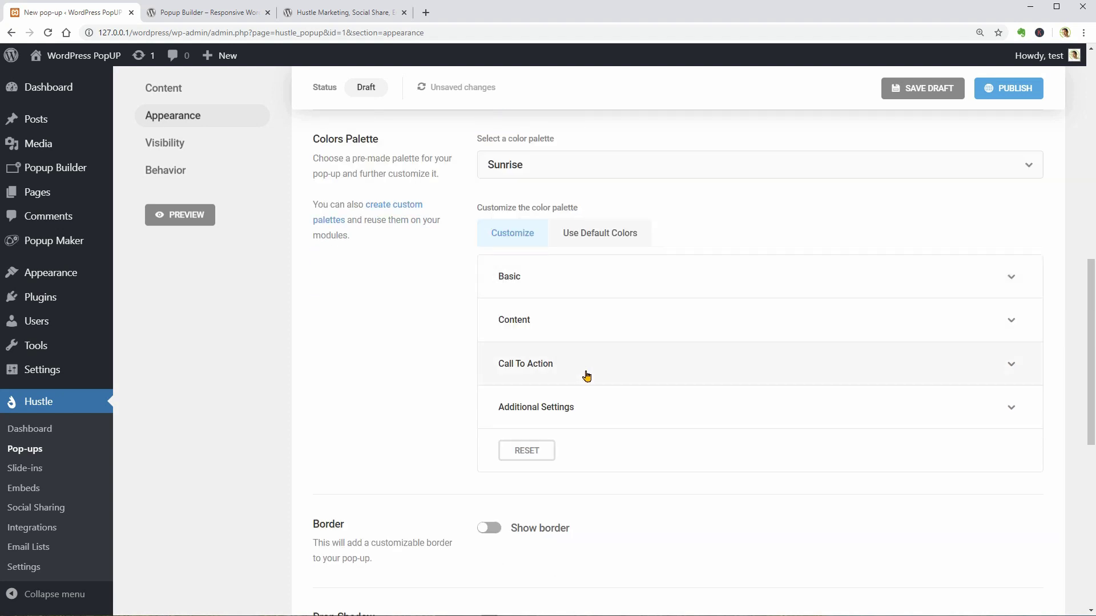
{"action": "left_click", "coordinate": [626, 276]}
{"action": "left_click", "coordinate": [627, 277]}
{"action": "left_click", "coordinate": [616, 317]}
{"action": "left_click", "coordinate": [180, 215]}
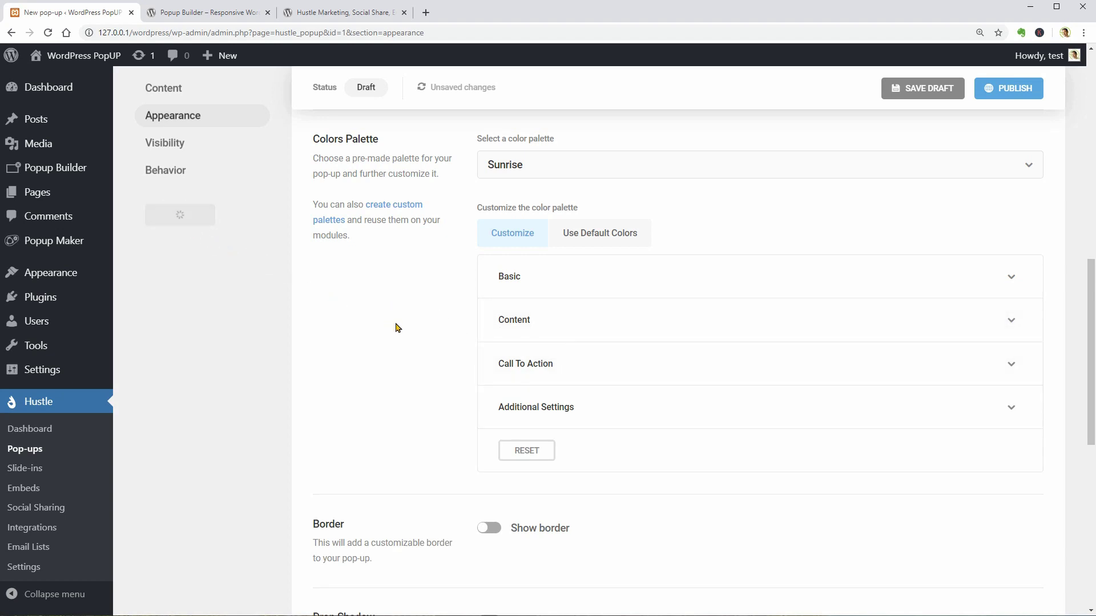